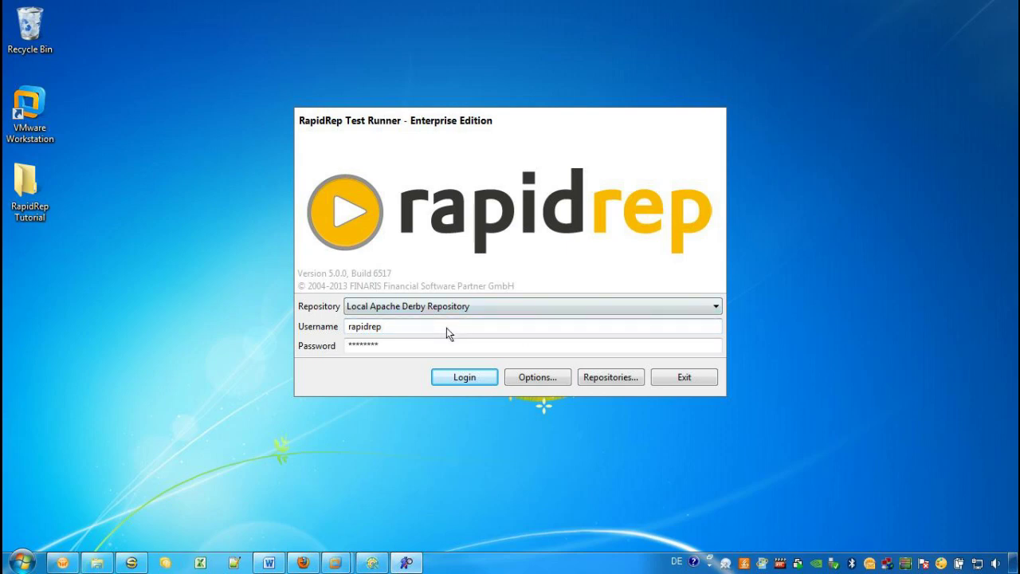
Log in to the Local Apache Derby Repository and review the available test management projects and their connections.
left_click(455, 381)
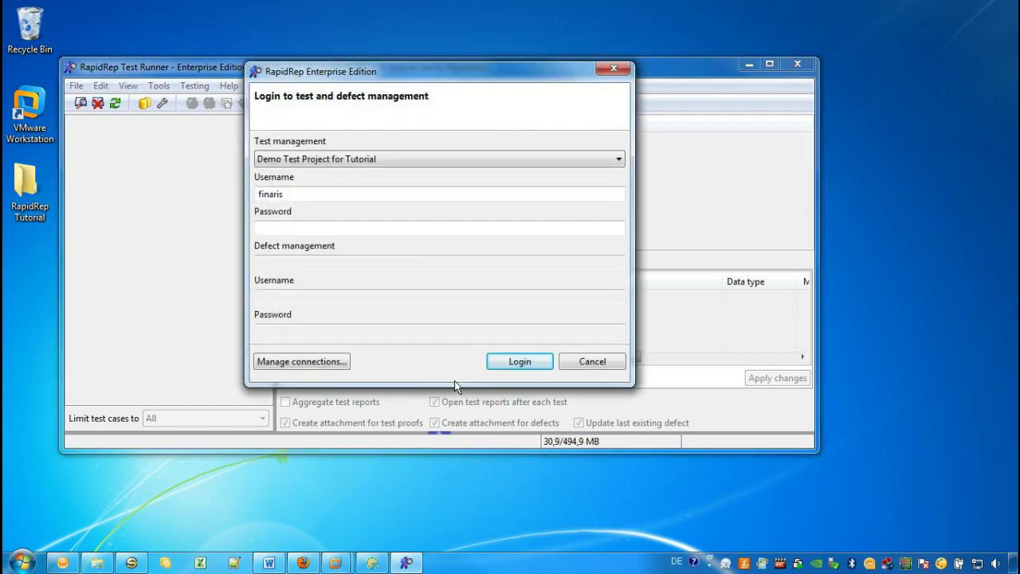
left_click(451, 160)
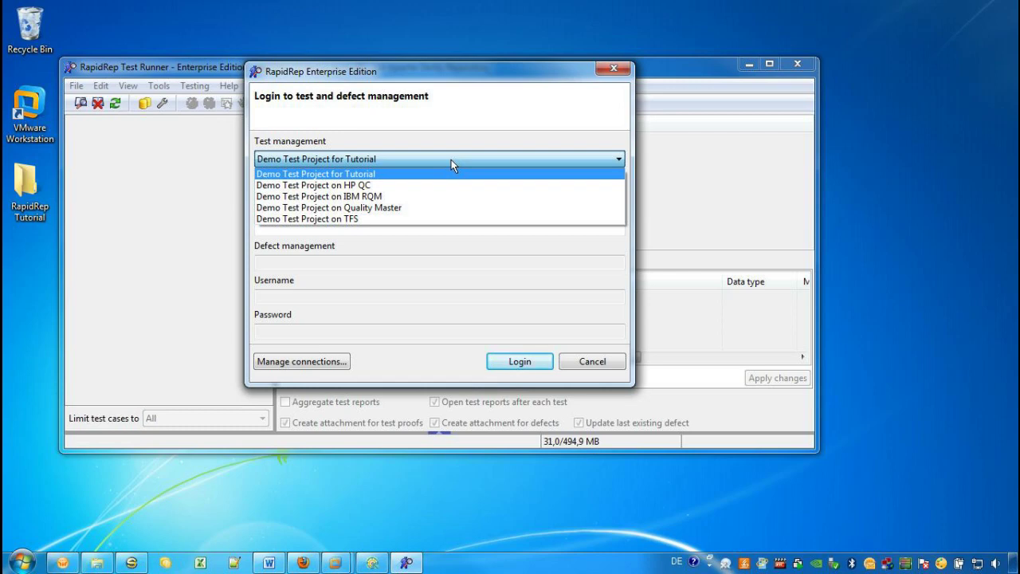
left_click(451, 159)
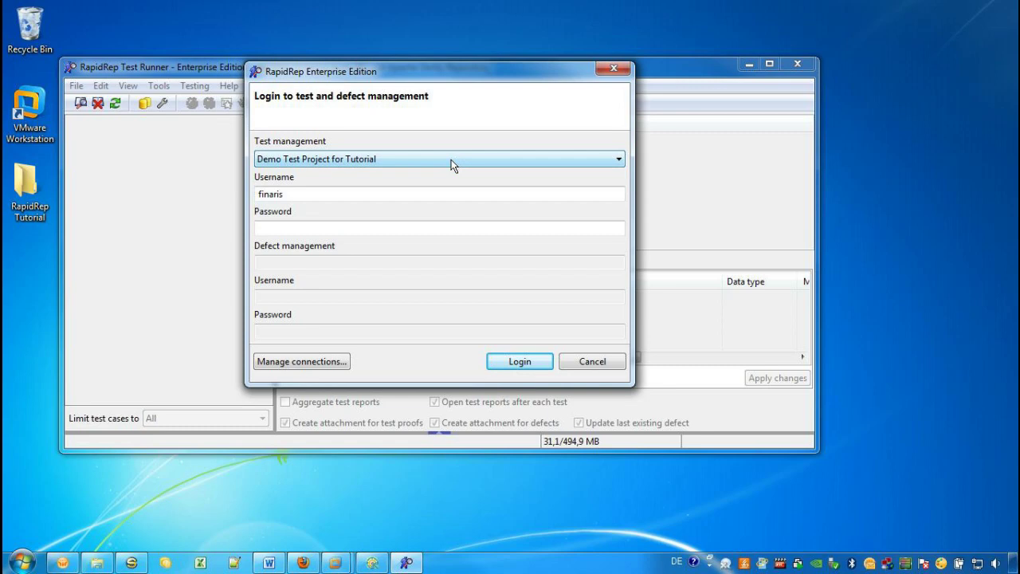
left_click(304, 361)
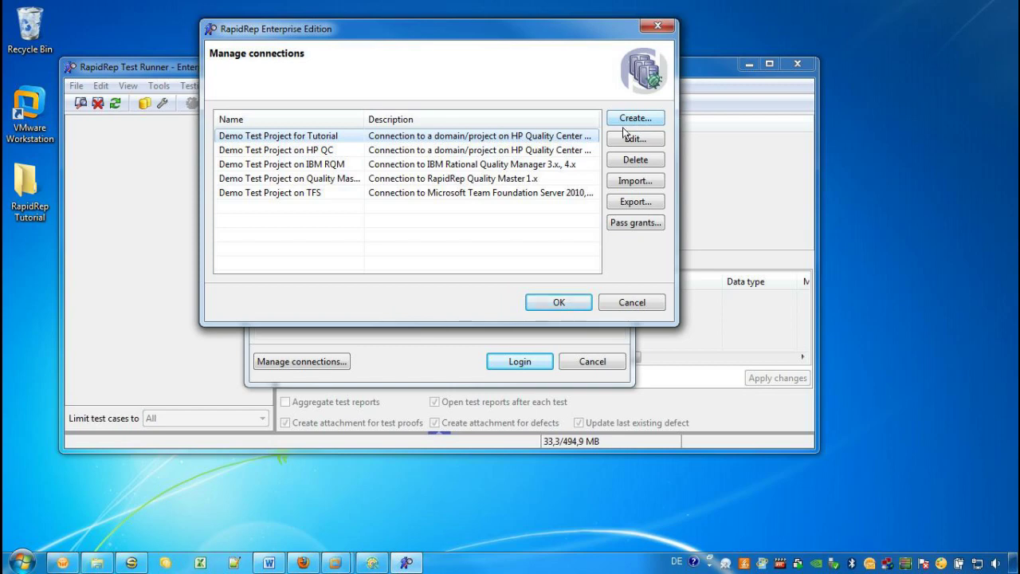
left_click(549, 309)
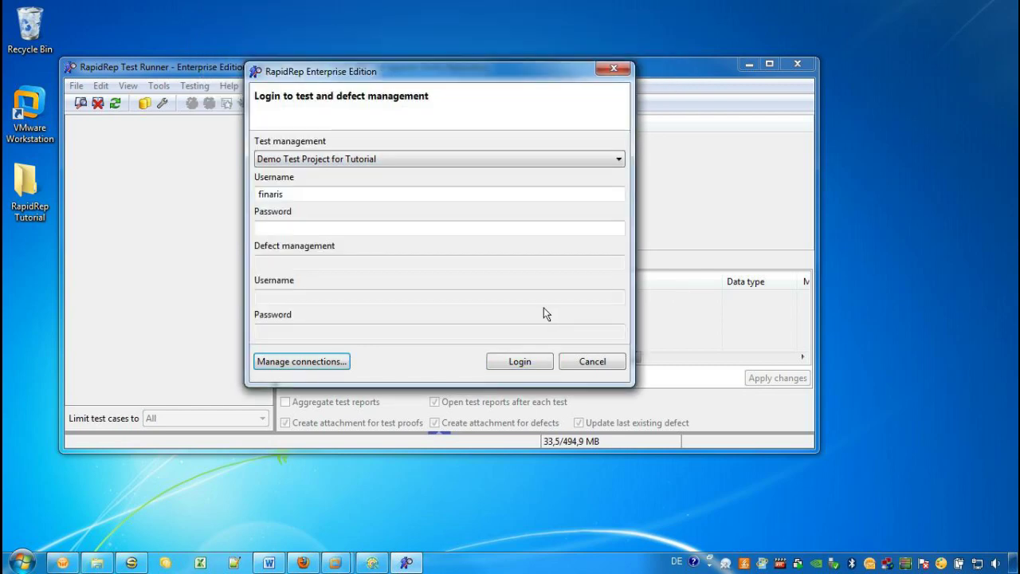
Enter the test management password and log in to the Demo Test Project for Tutorial.
left_click(287, 229)
type("*******")
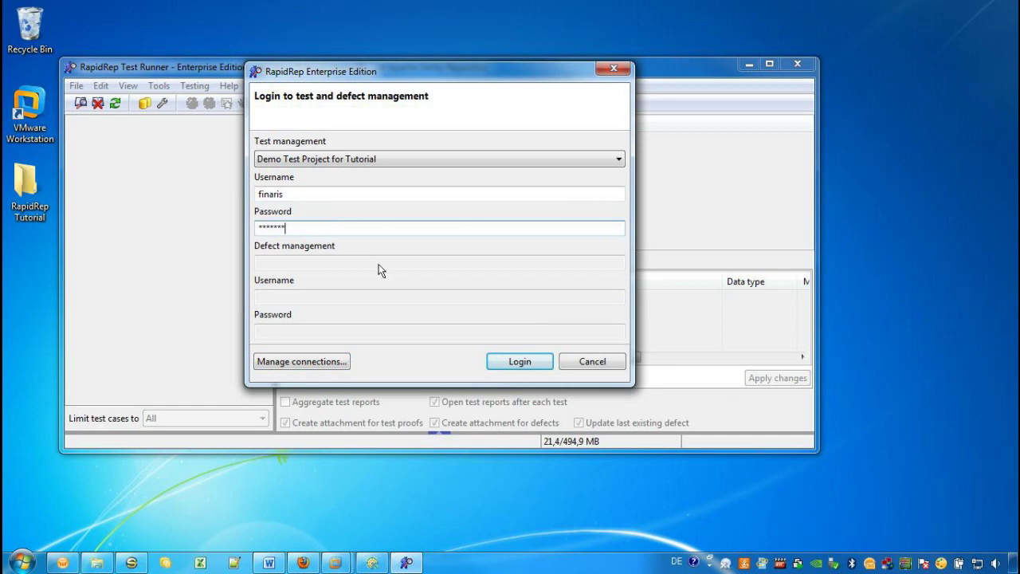
left_click(517, 364)
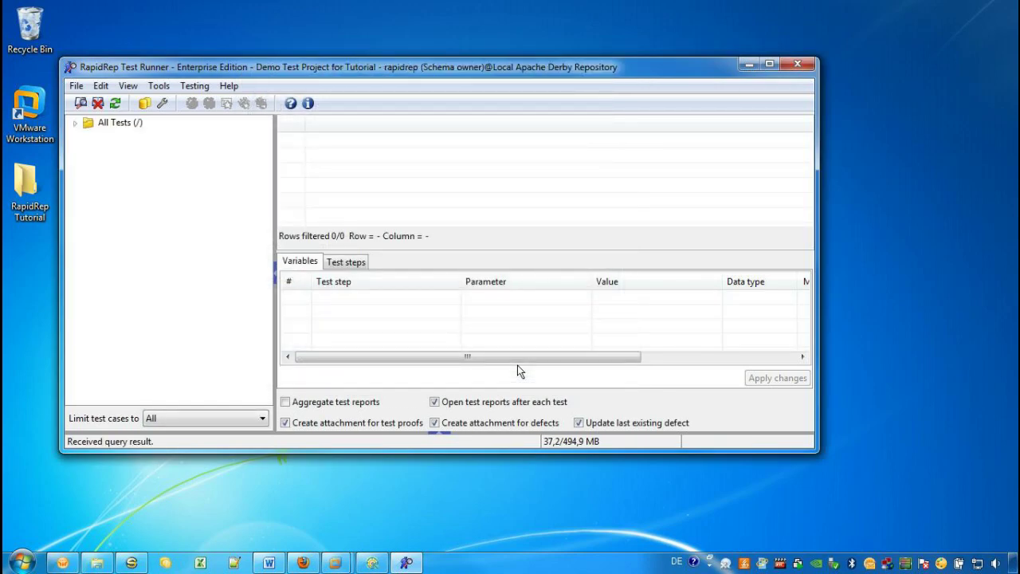
Maximize the Test Runner window and list the test cases of the RapidRep Demo folder under All Tests.
double_click(460, 71)
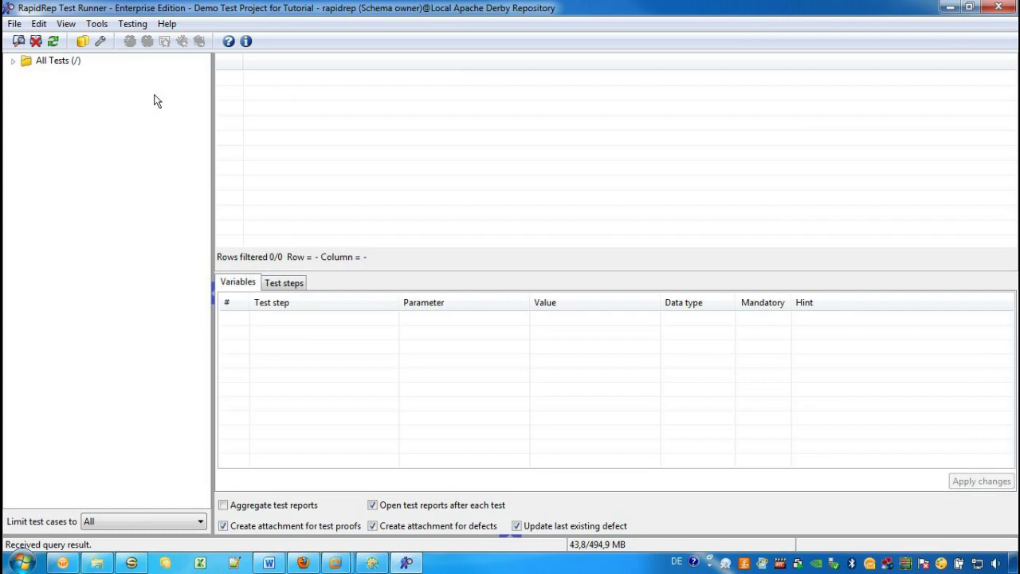
left_click(12, 62)
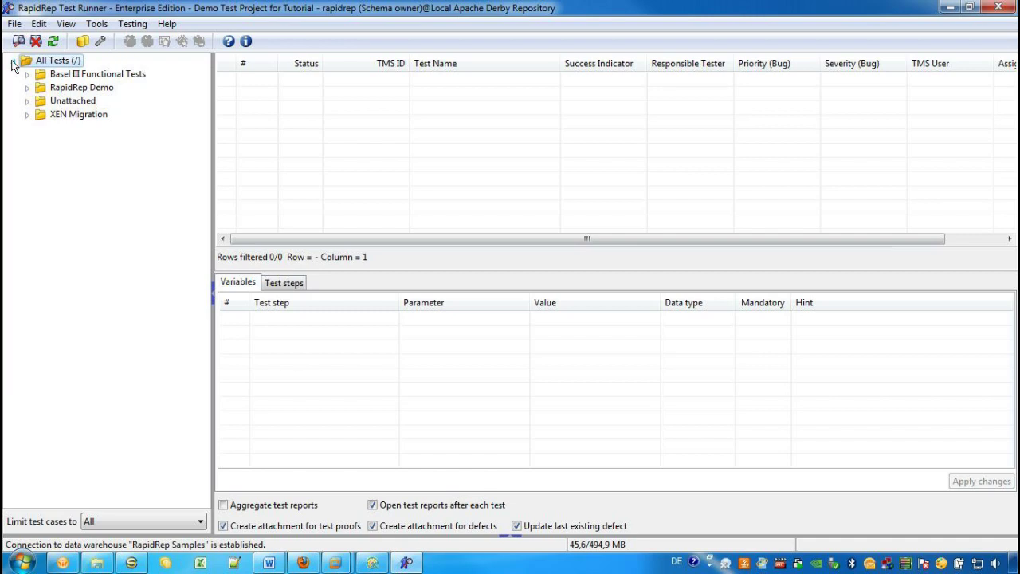
left_click(27, 88)
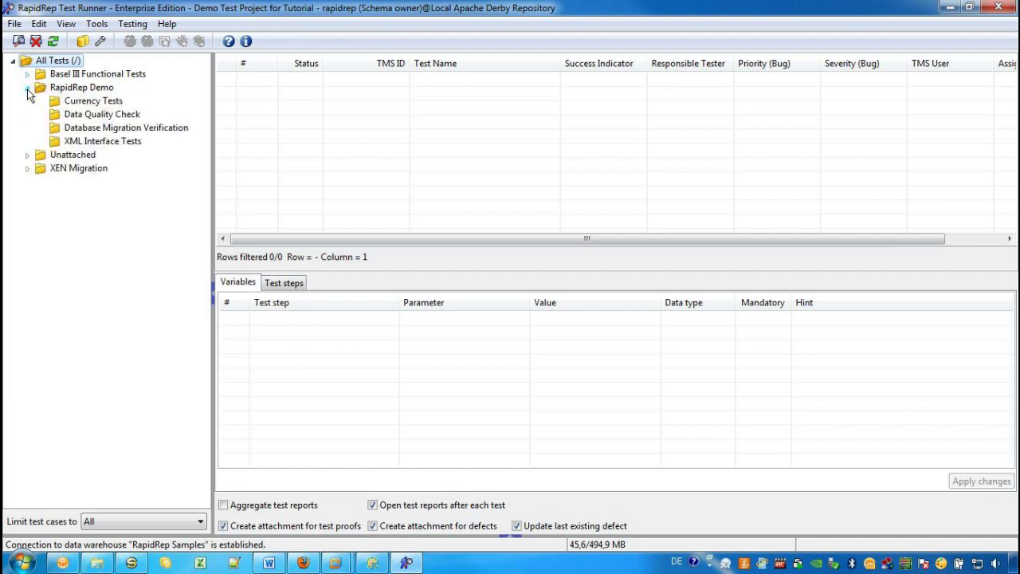
left_click(74, 90)
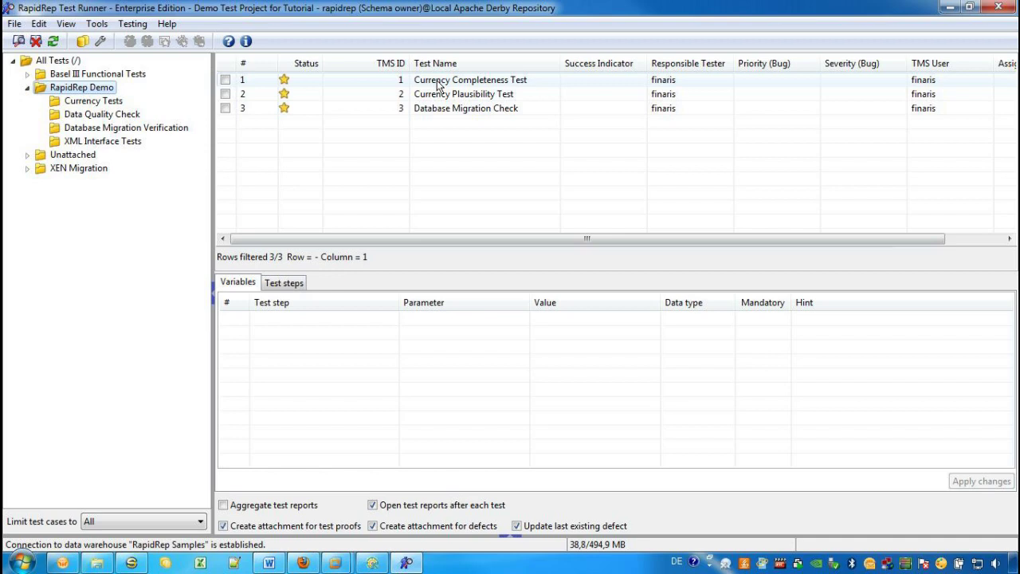
Select only the Currency Completeness Test and assign its test step the report definition Sample_CurrencyTest with version ^.
left_click(225, 80)
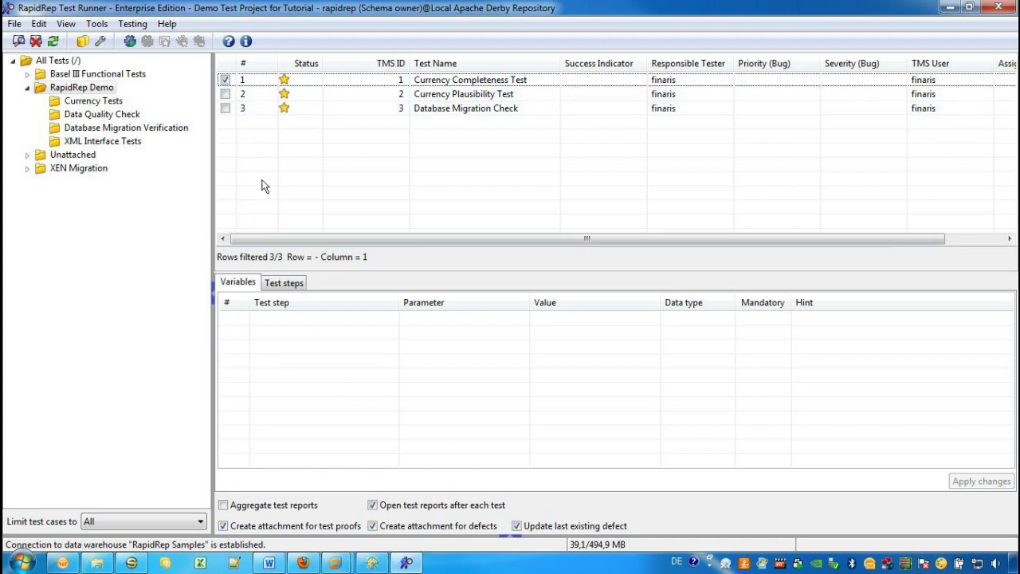
left_click(285, 288)
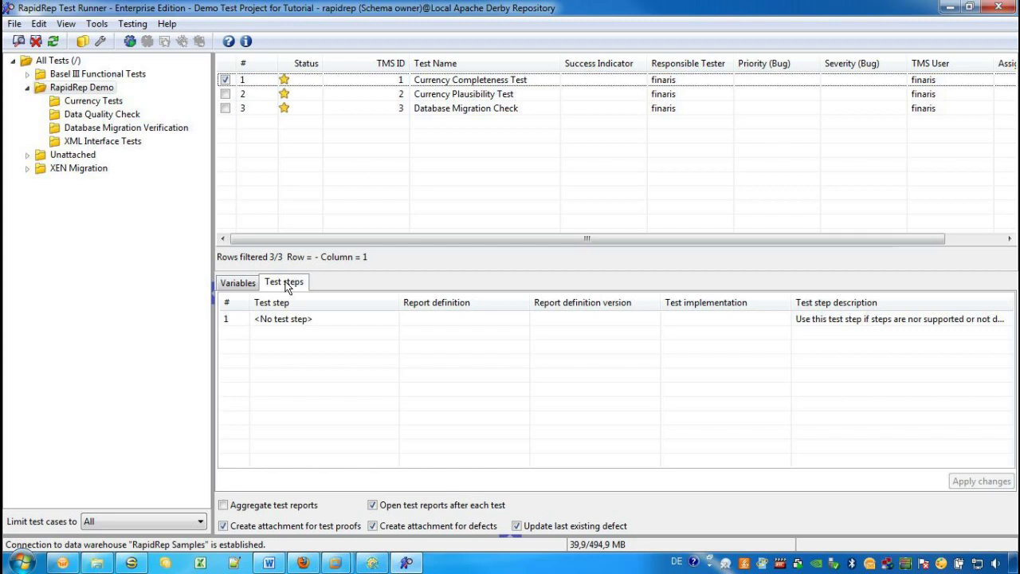
left_click(523, 323)
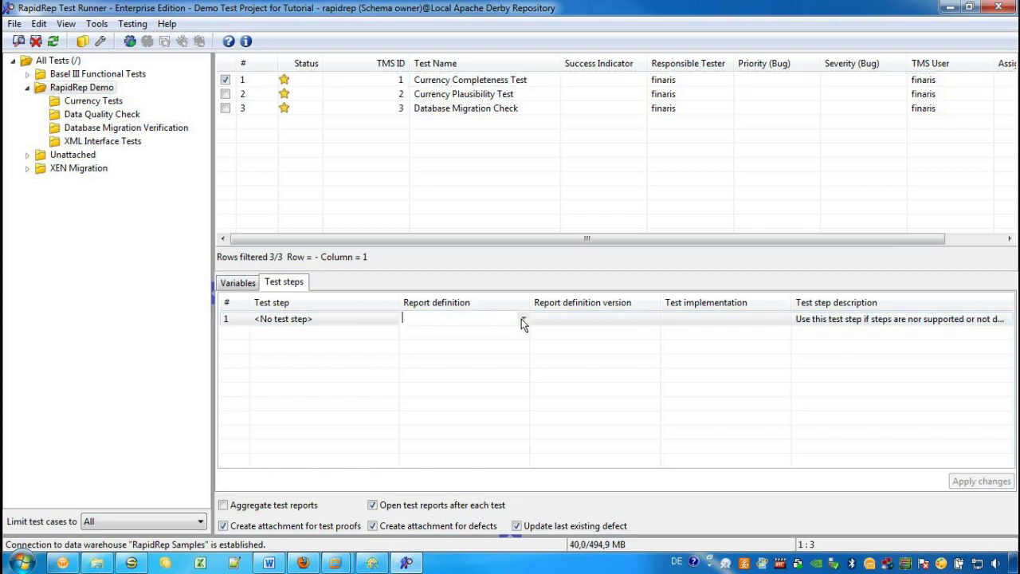
left_click(523, 321)
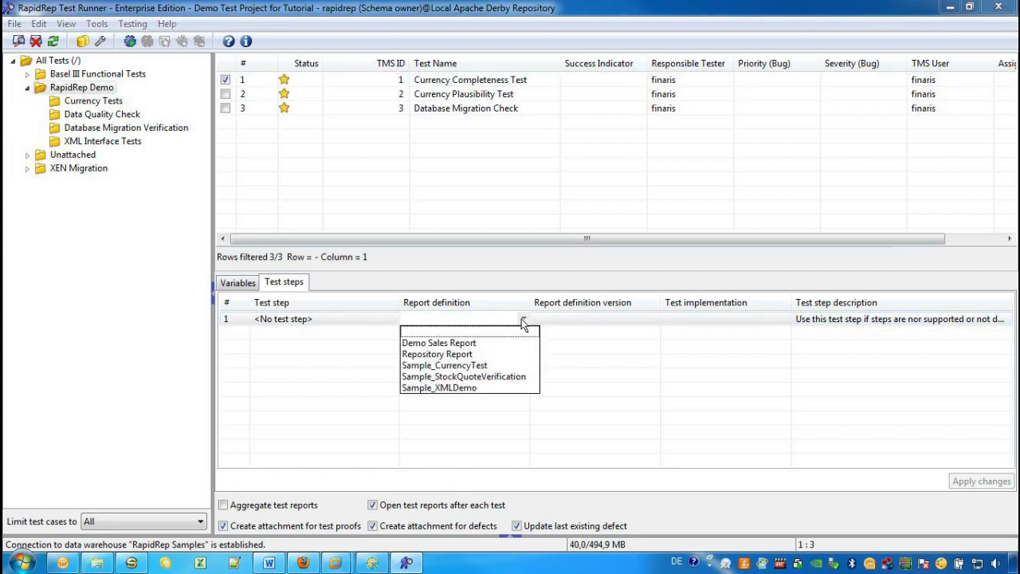
left_click(468, 365)
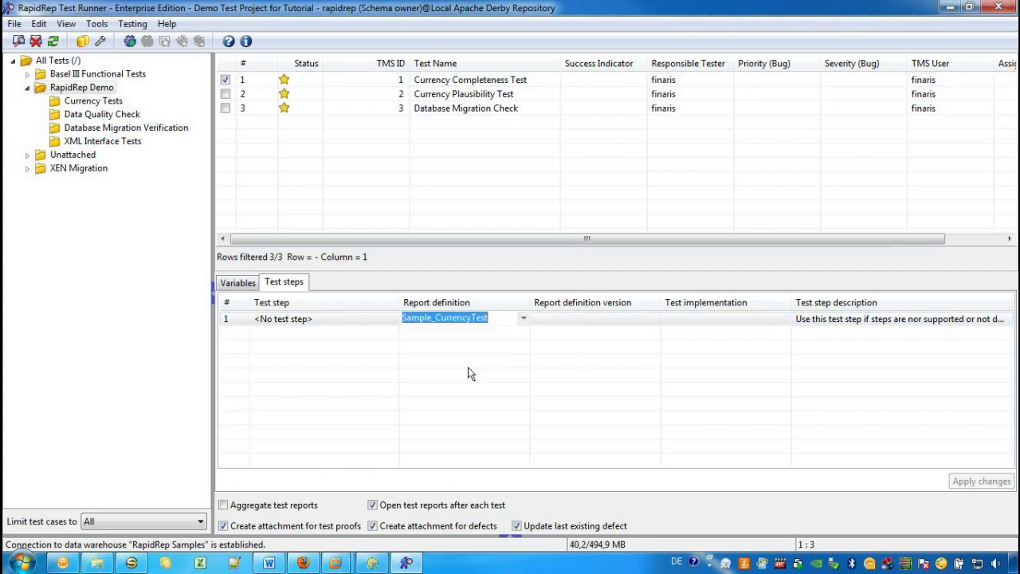
left_click(645, 318)
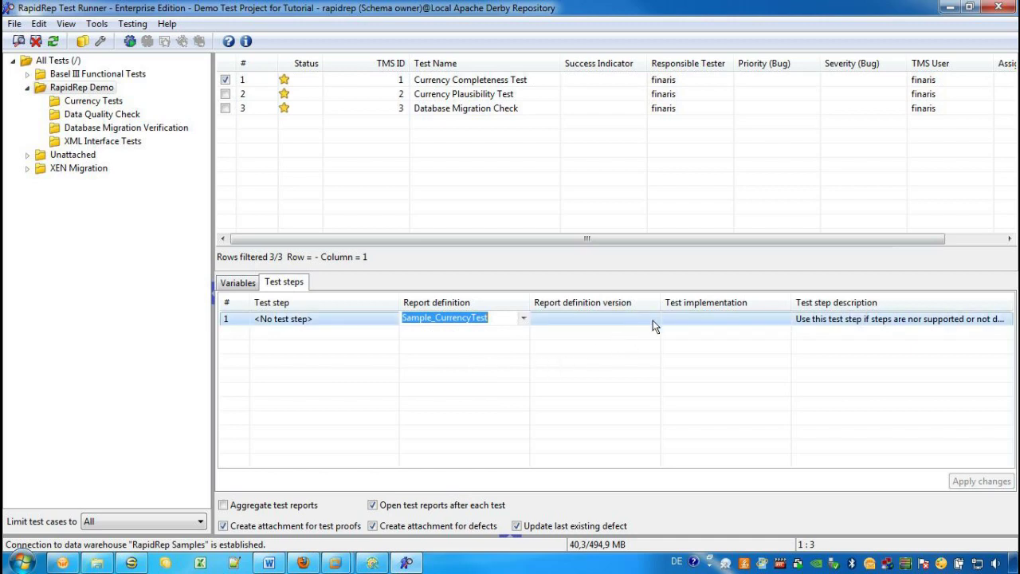
left_click(655, 320)
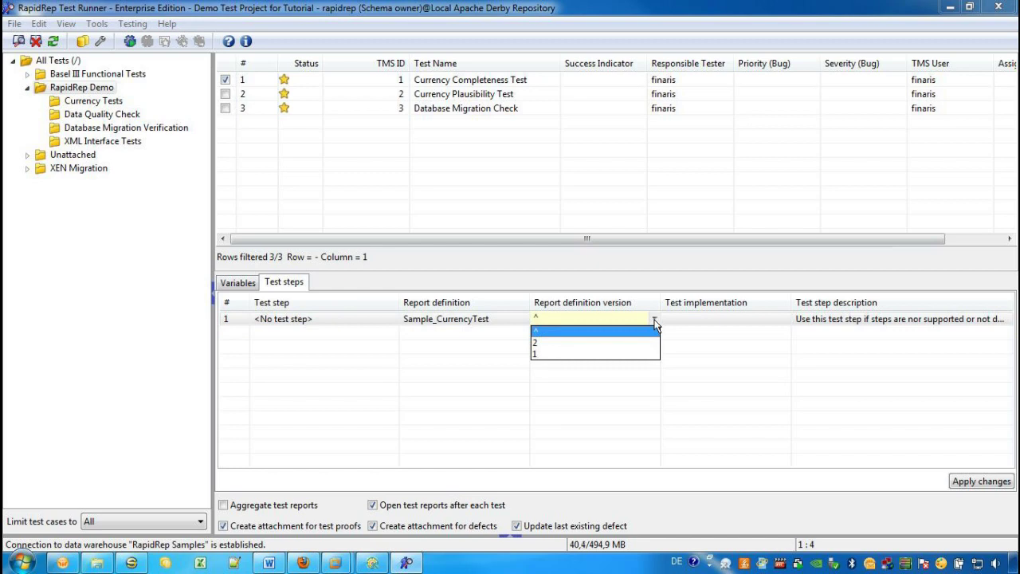
left_click(655, 322)
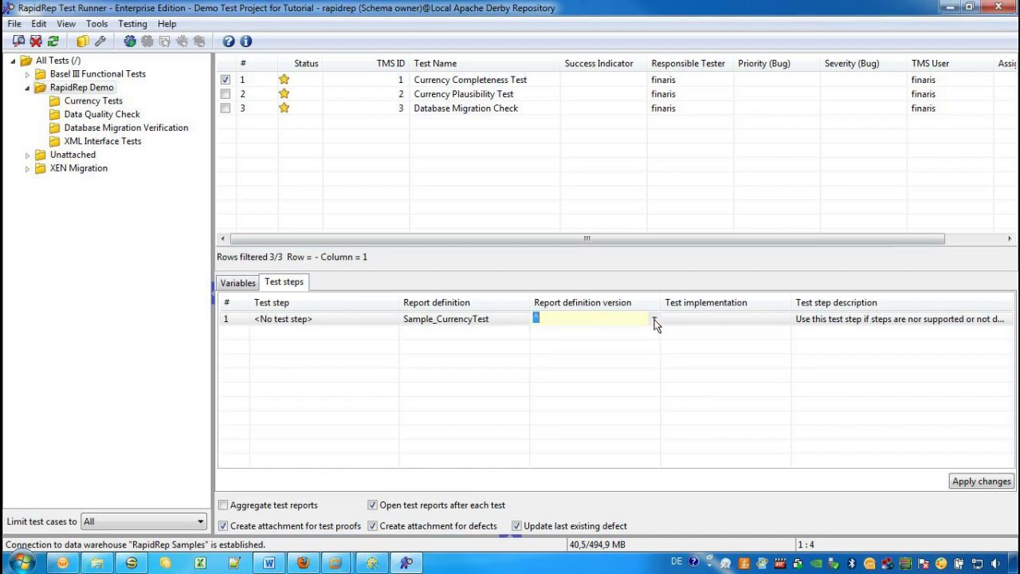
Set the test implementation of the Currency Completeness Test's step to IS_COMPLETE and apply the changes.
left_click(738, 325)
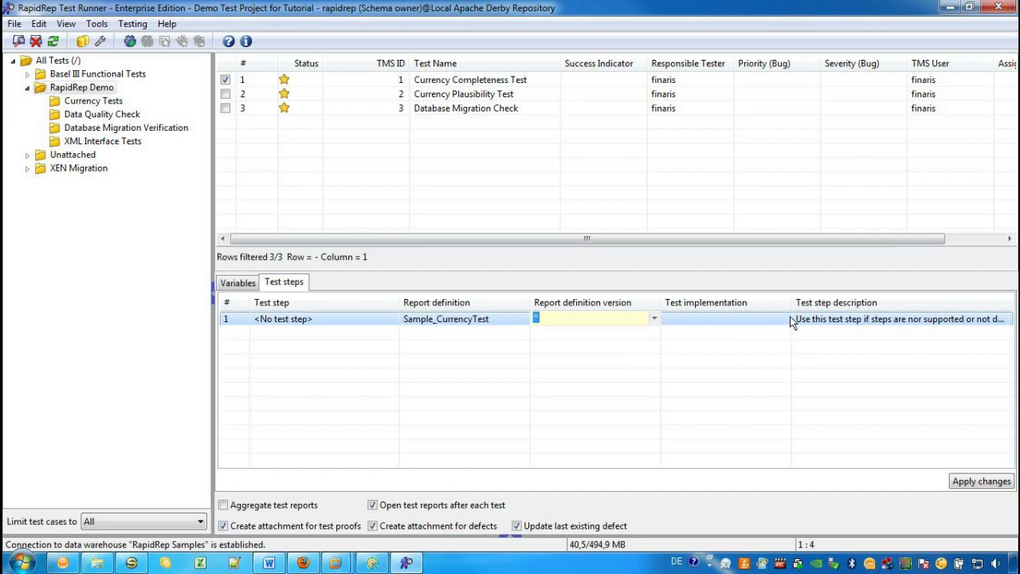
left_click(787, 319)
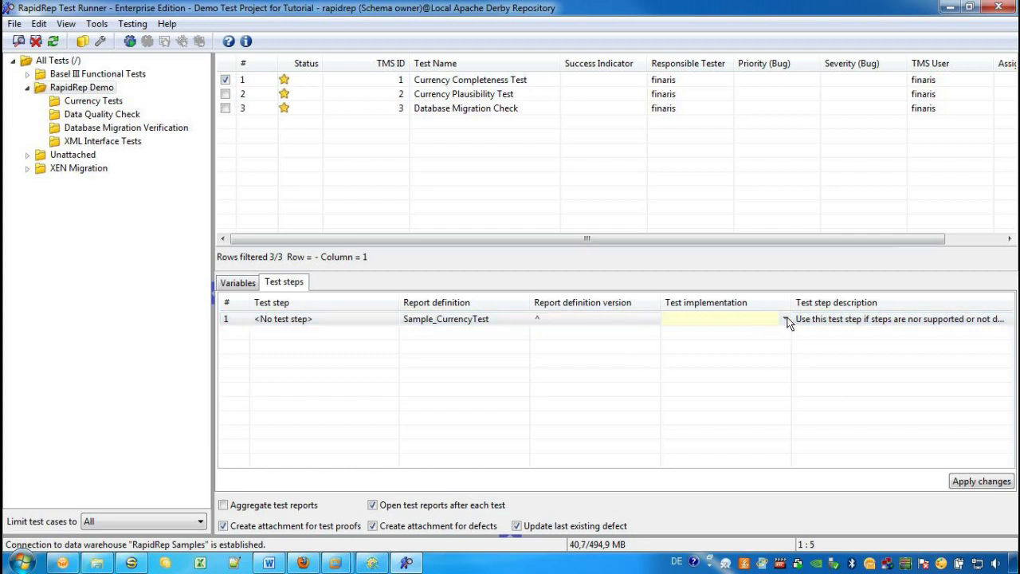
left_click(787, 319)
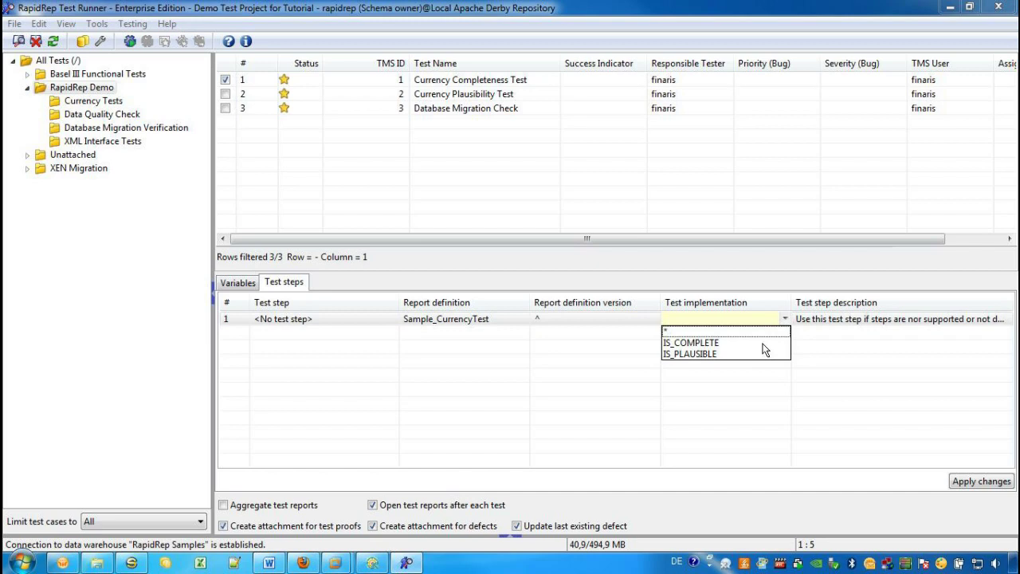
left_click(763, 343)
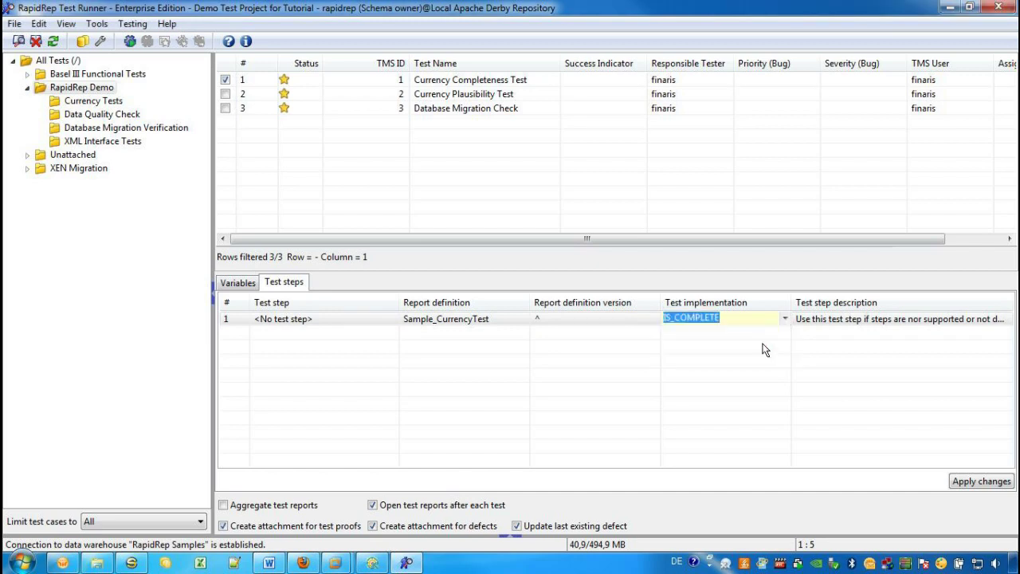
left_click(974, 484)
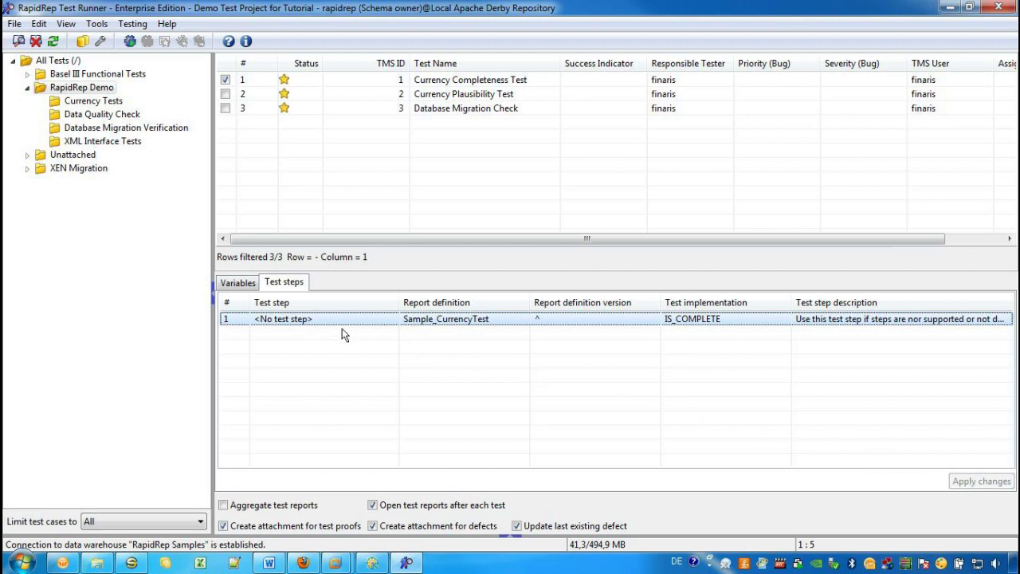
Set the As of date variable of the Currency Completeness Test to 2013-01-14 and apply the changes.
left_click(238, 285)
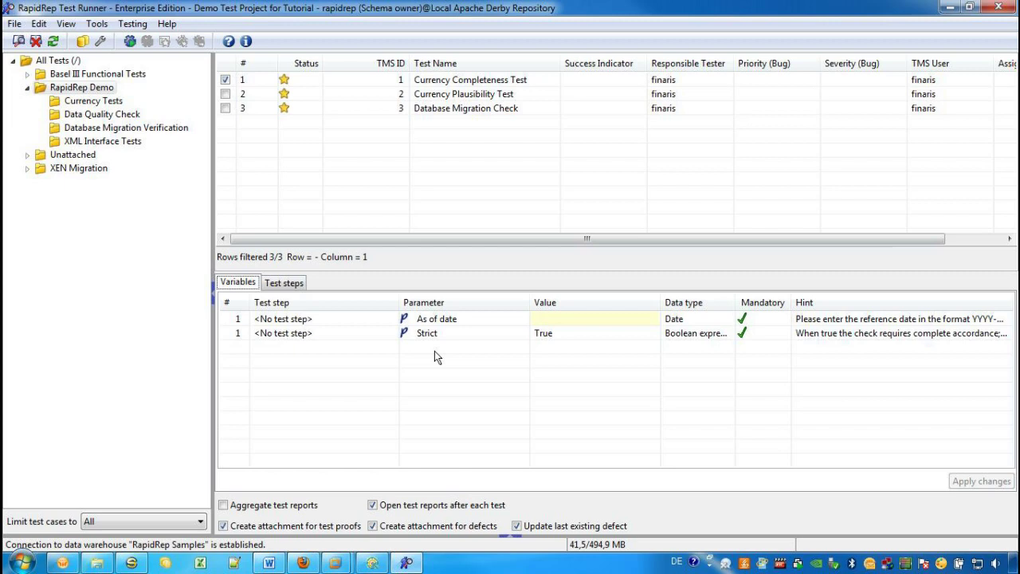
left_click(554, 319)
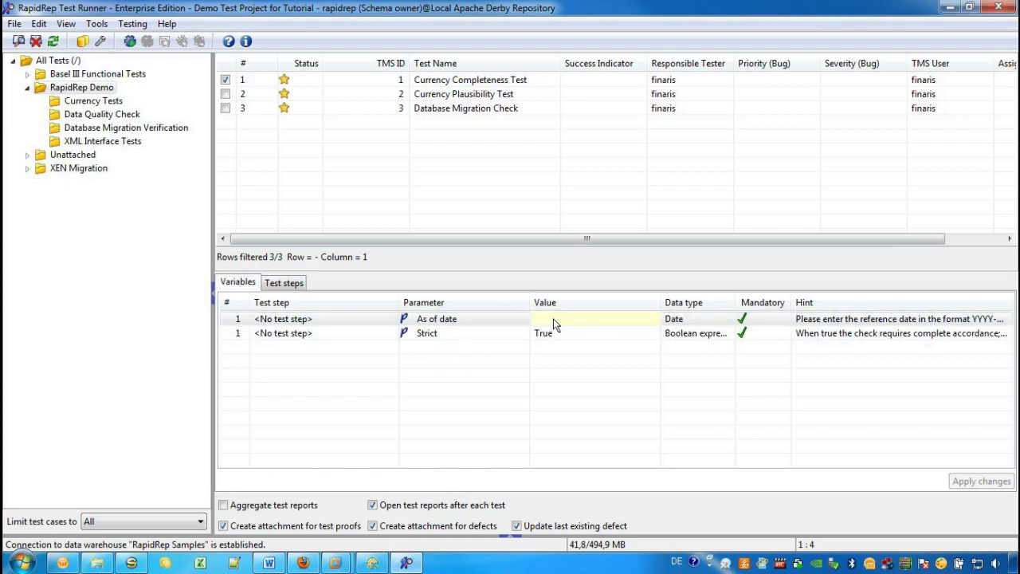
left_click(556, 322)
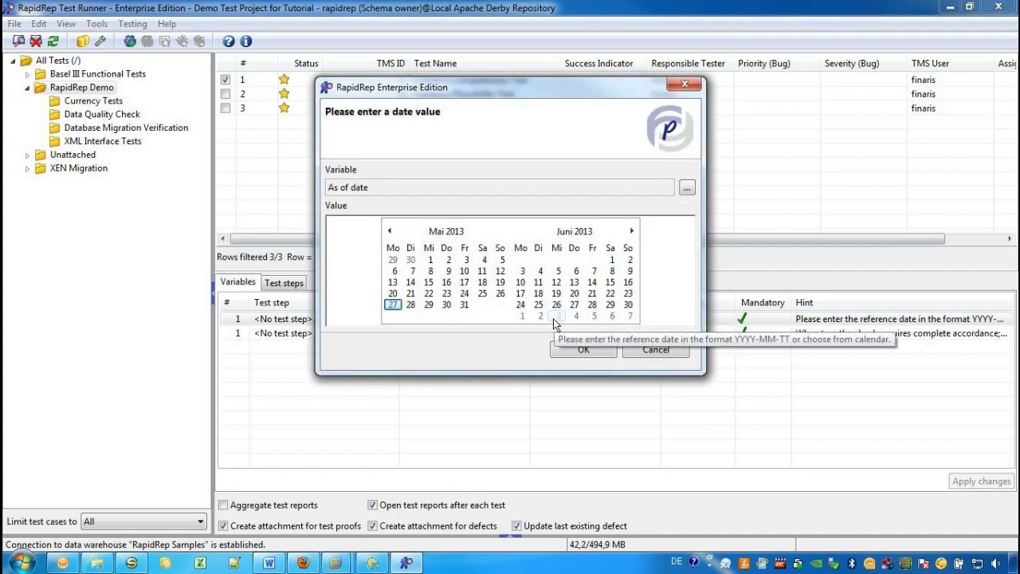
left_click(389, 231)
left_click(389, 231)
left_click(389, 231)
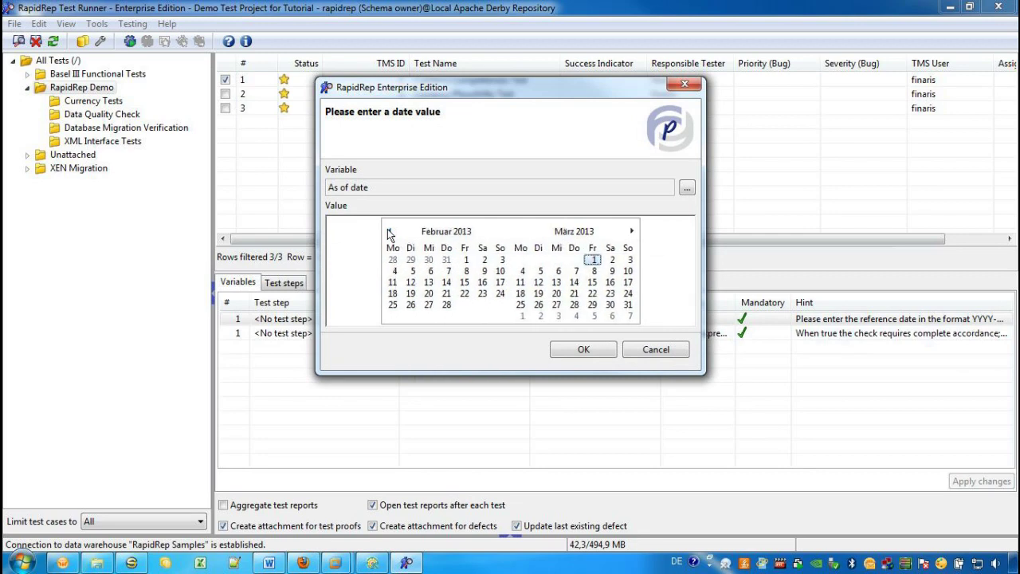
left_click(389, 232)
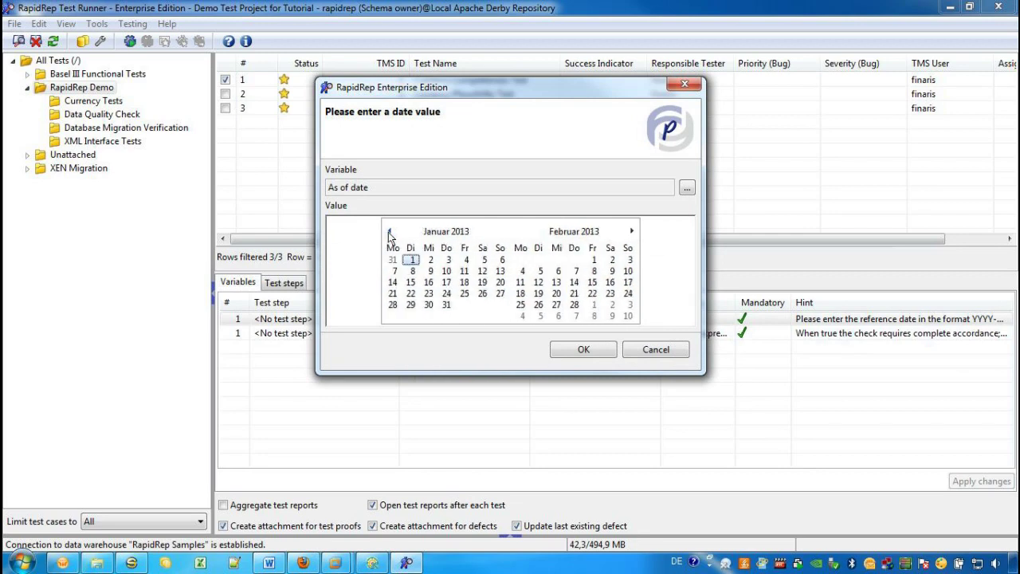
left_click(393, 282)
left_click(574, 353)
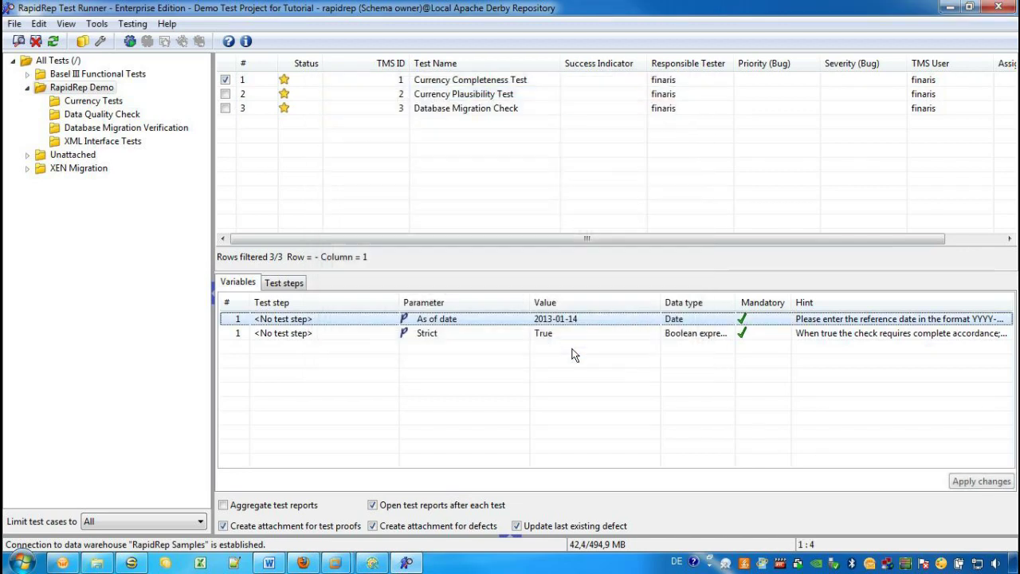
left_click(974, 483)
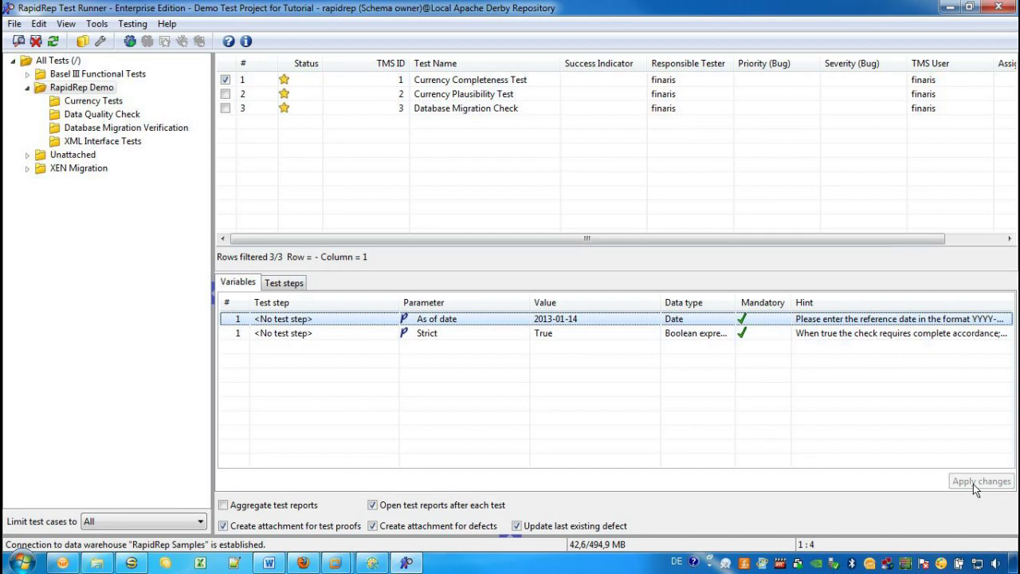
Switch the selection to the Currency Plausibility Test and review its test step assignment and variables.
left_click(224, 79)
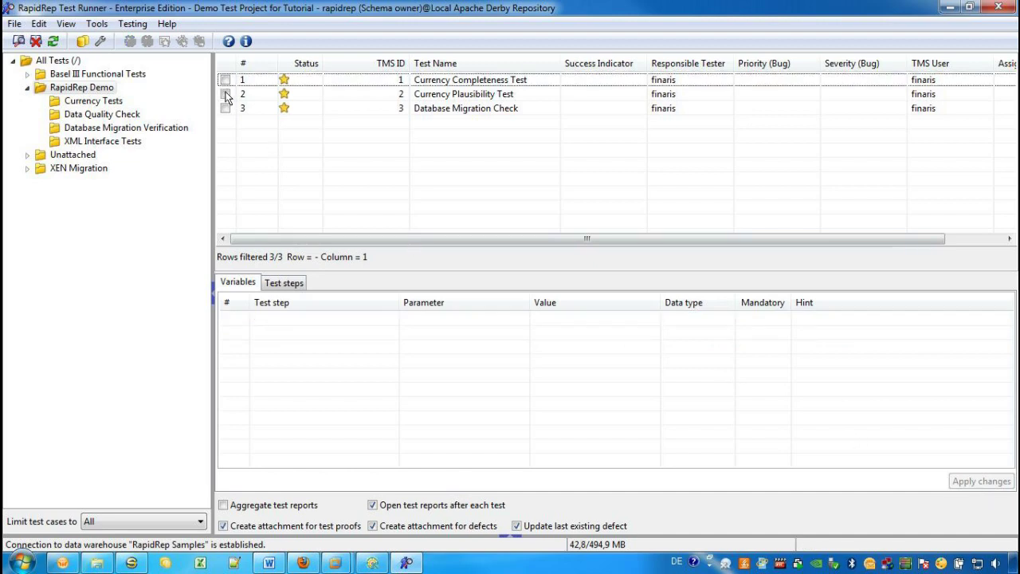
left_click(225, 94)
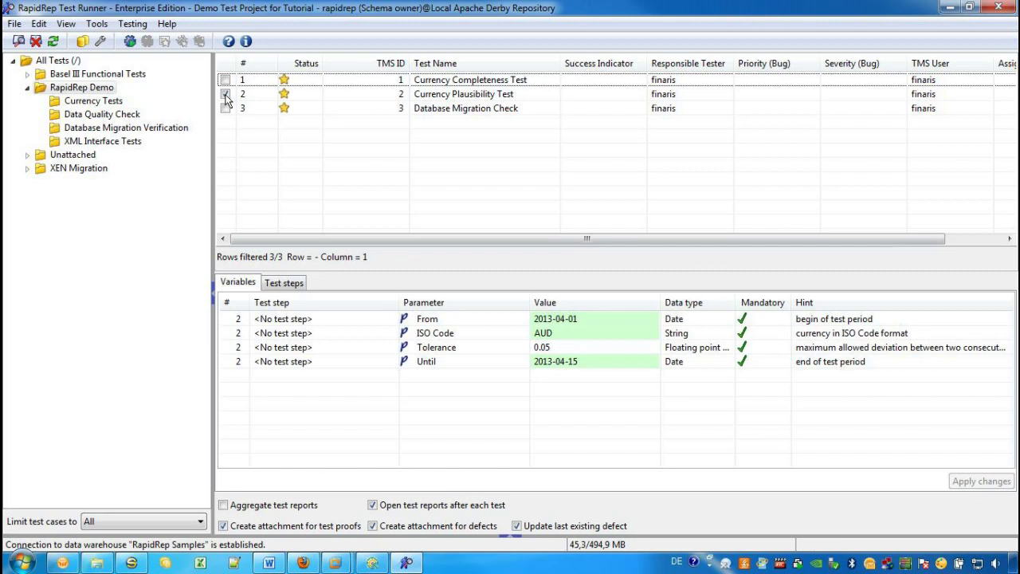
left_click(289, 284)
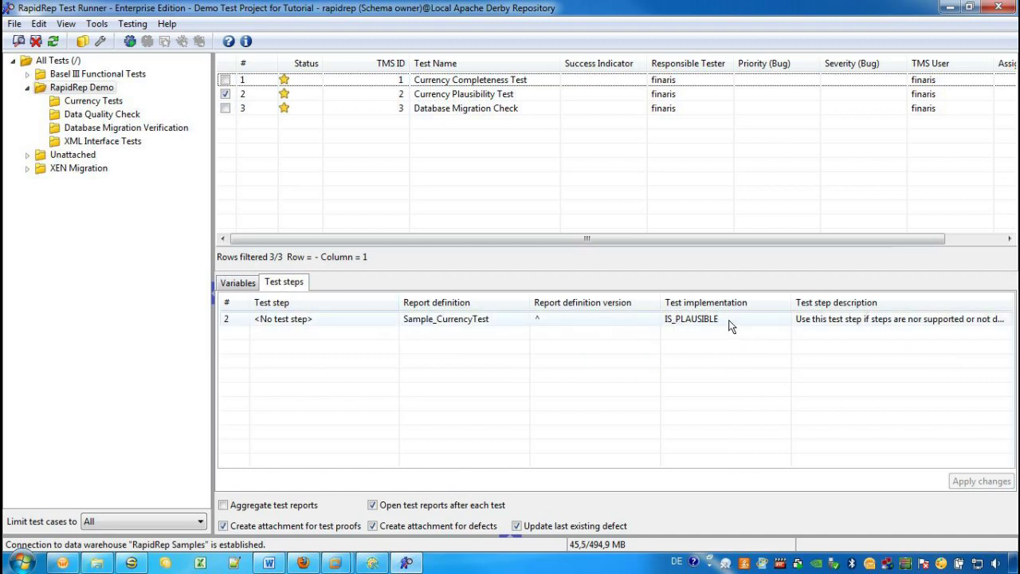
left_click(239, 285)
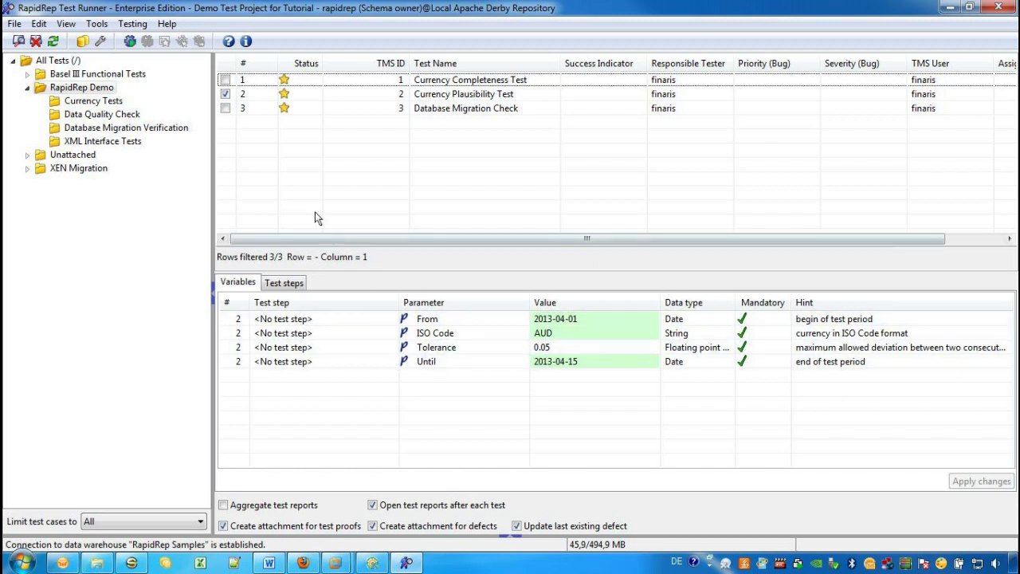
Select only the Currency Completeness Test, execute it and log in to the RapidRep Samples (daily_rates) connection with the prefilled credentials.
left_click(224, 81)
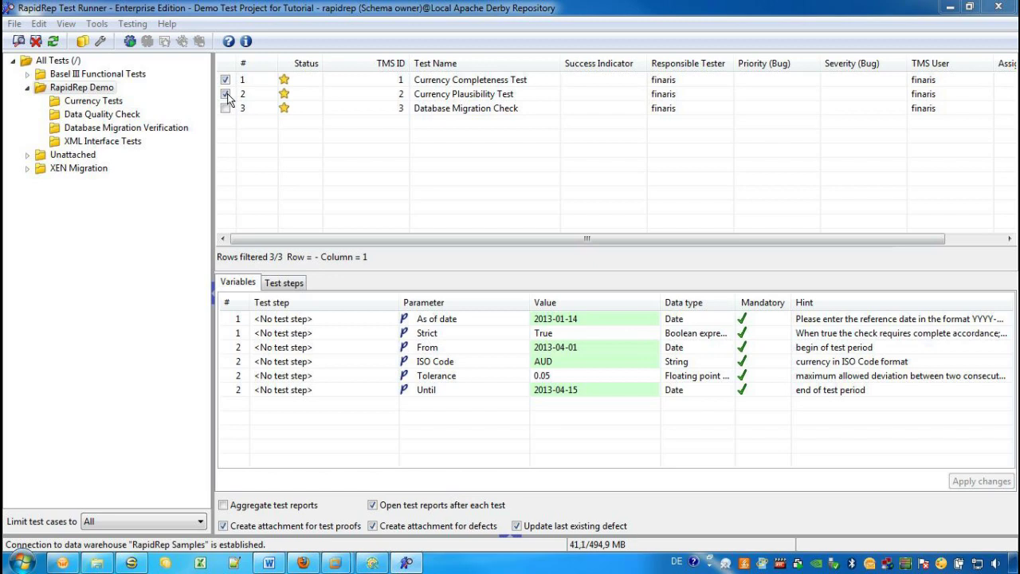
left_click(225, 94)
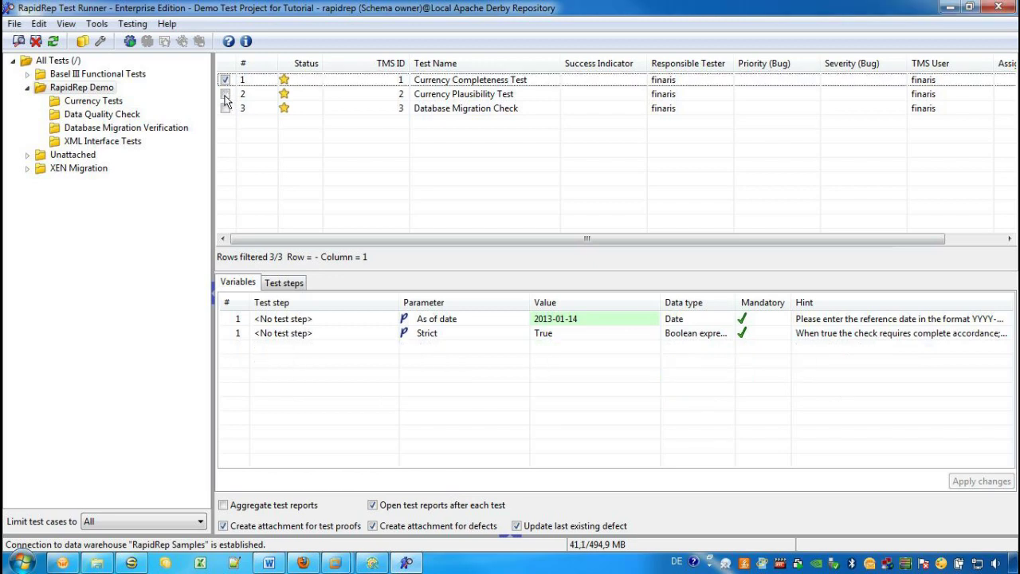
right_click(273, 83)
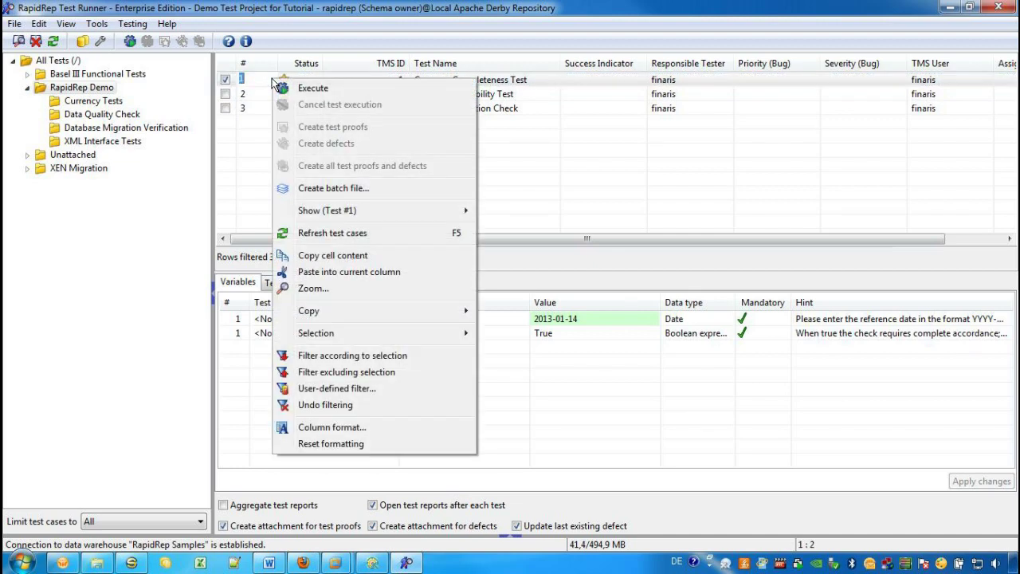
left_click(324, 89)
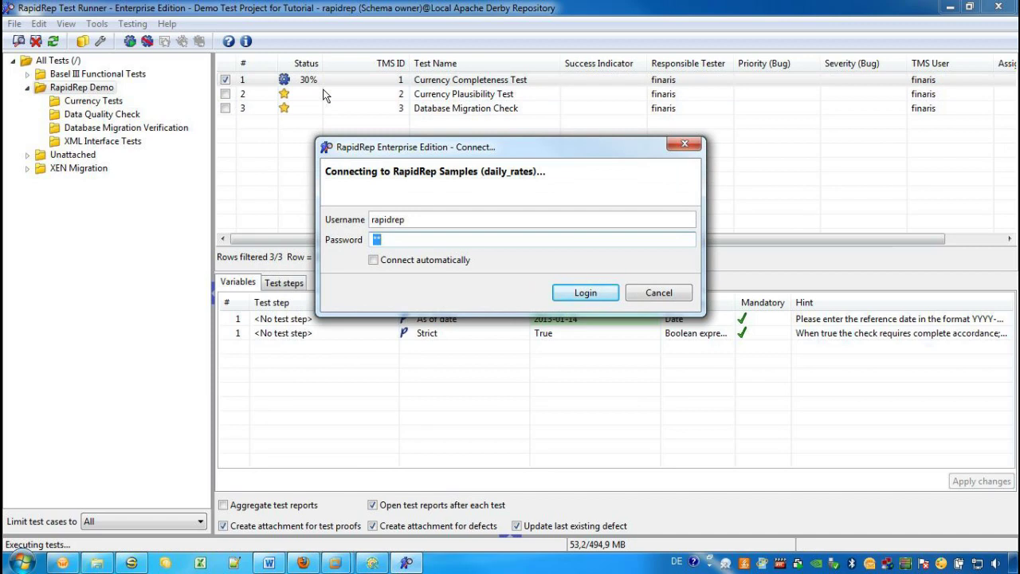
left_click(575, 291)
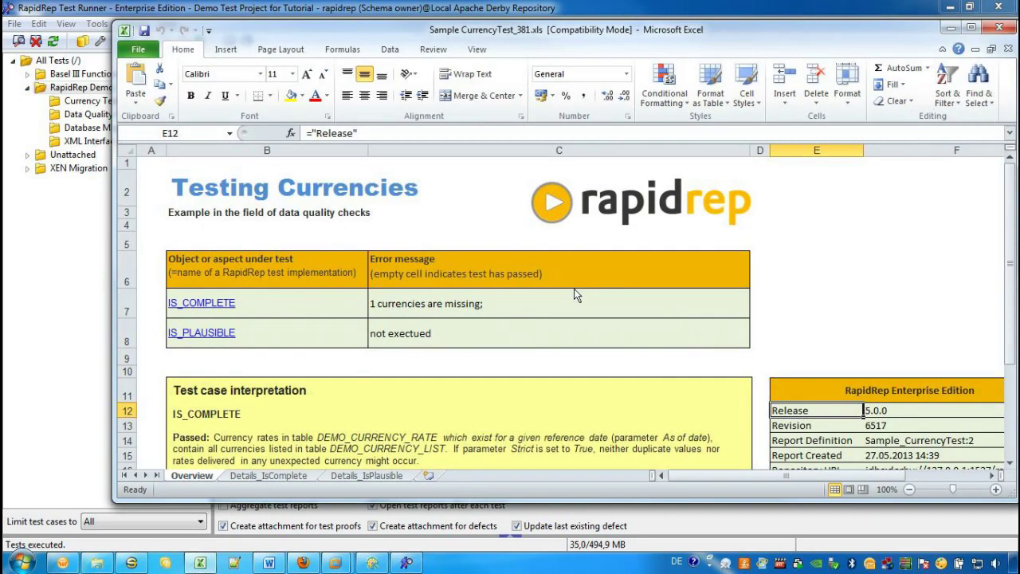
Examine the Excel test report's overview and its IS_COMPLETE details, and close the report.
double_click(588, 27)
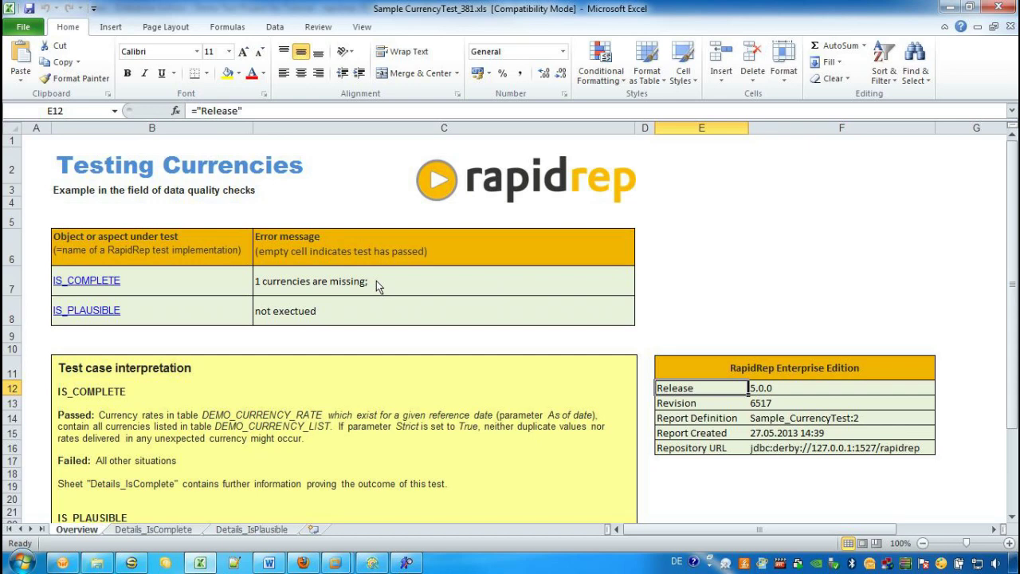
left_click(91, 282)
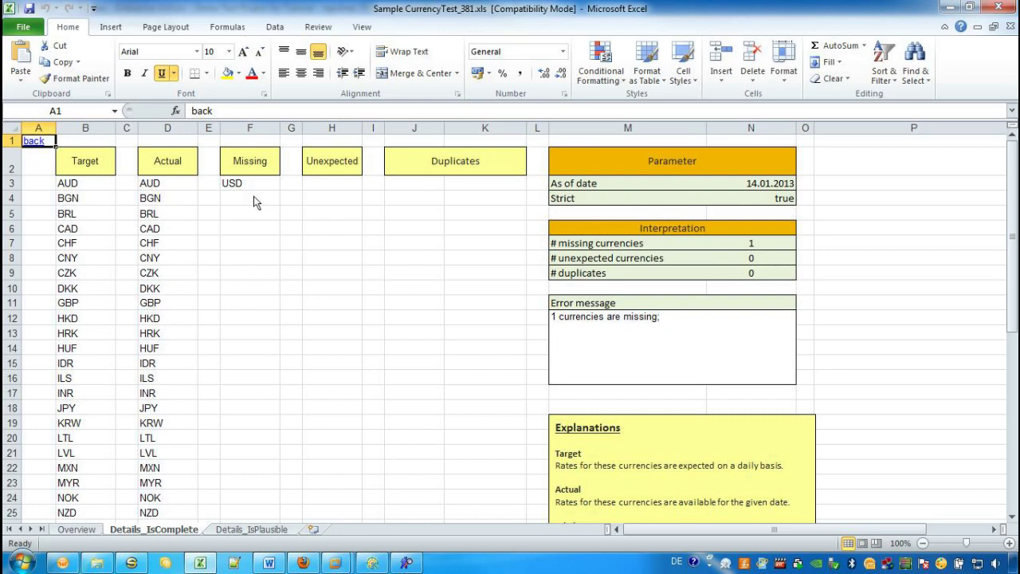
left_click(999, 7)
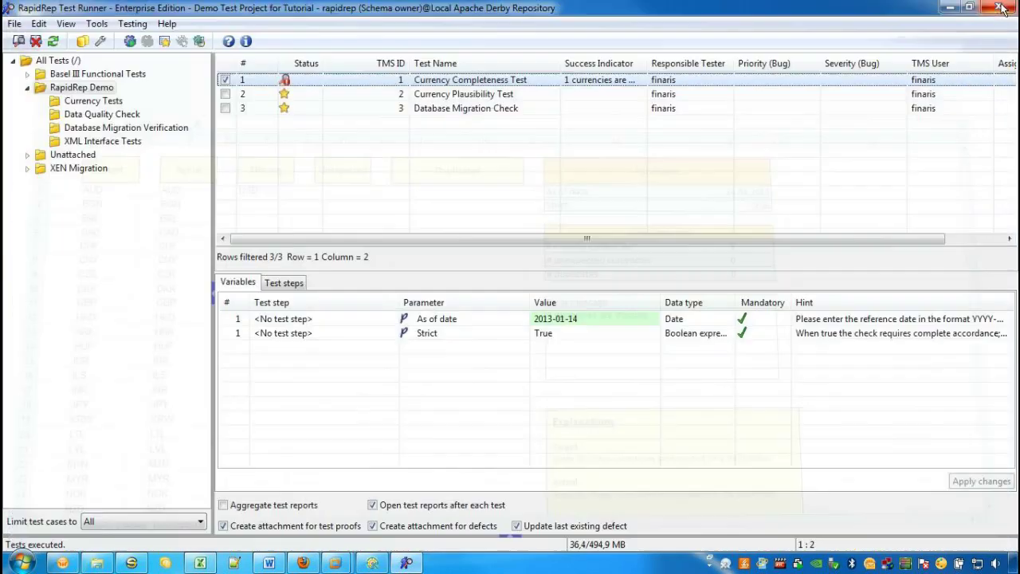
left_click(622, 113)
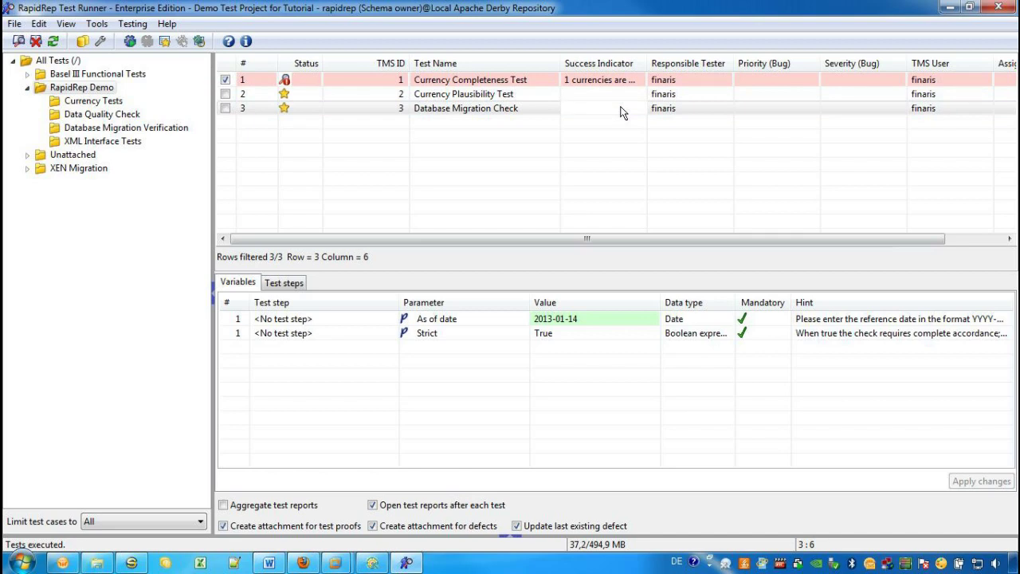
Execute the Currency Completeness Test and Currency Plausibility Test together, with opening of test reports after each test turned off.
left_click(224, 106)
left_click(225, 94)
left_click(224, 80)
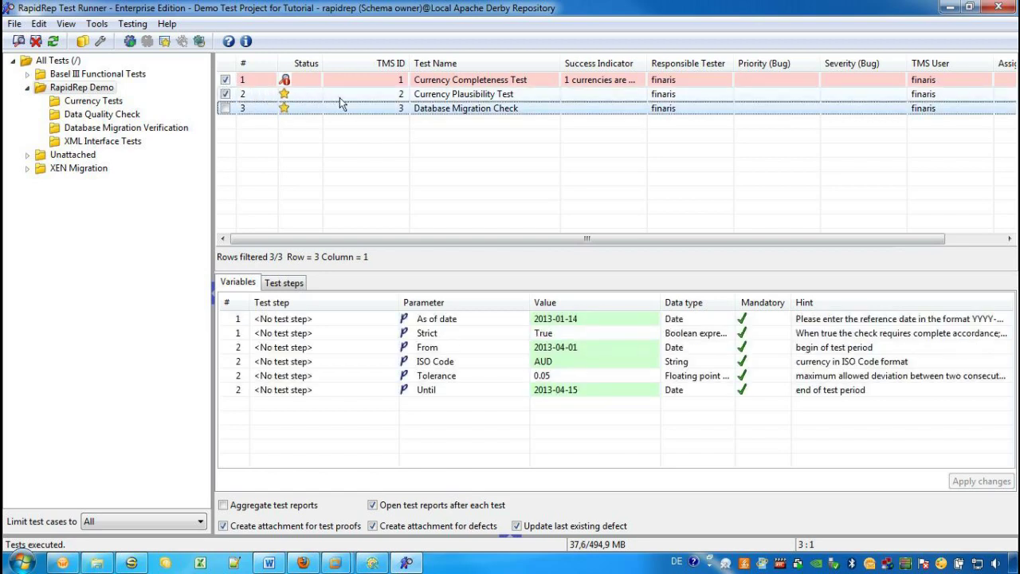
left_click(373, 506)
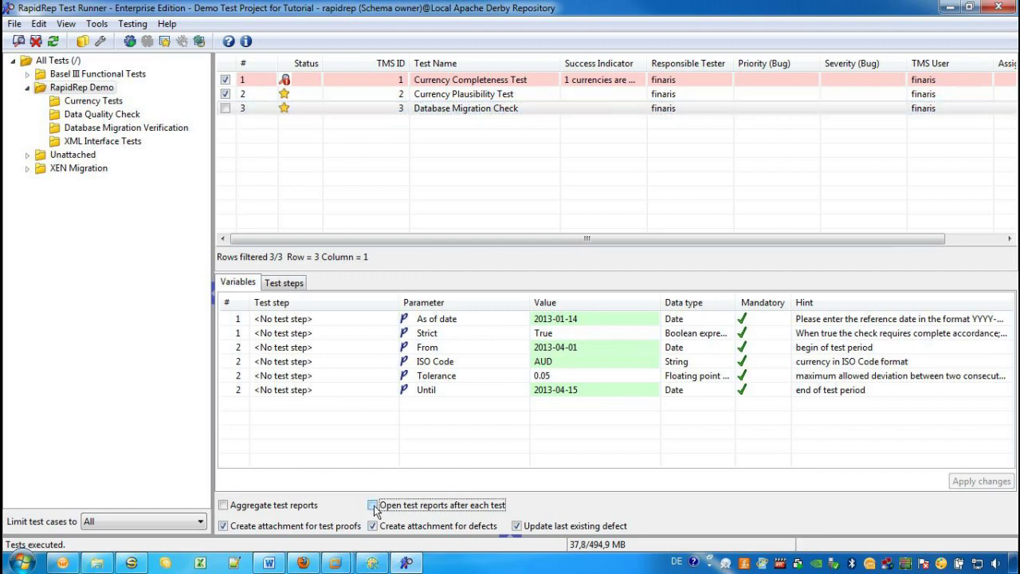
right_click(353, 94)
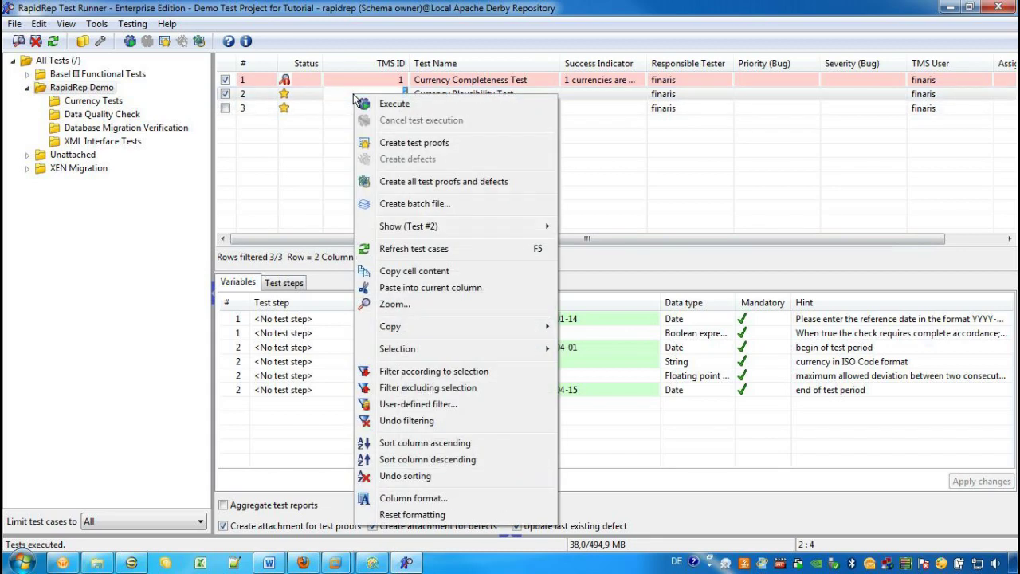
left_click(395, 104)
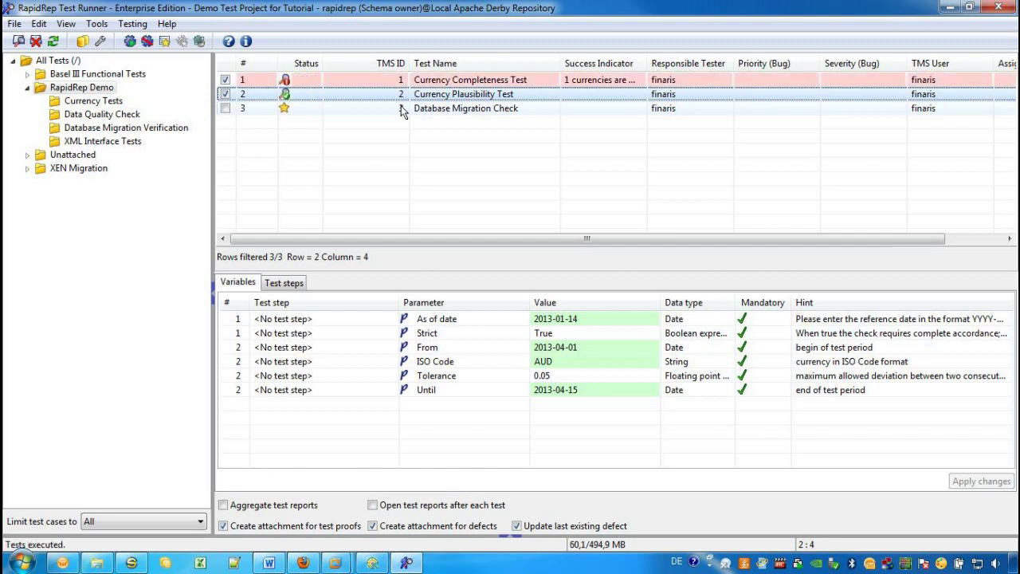
left_click(389, 110)
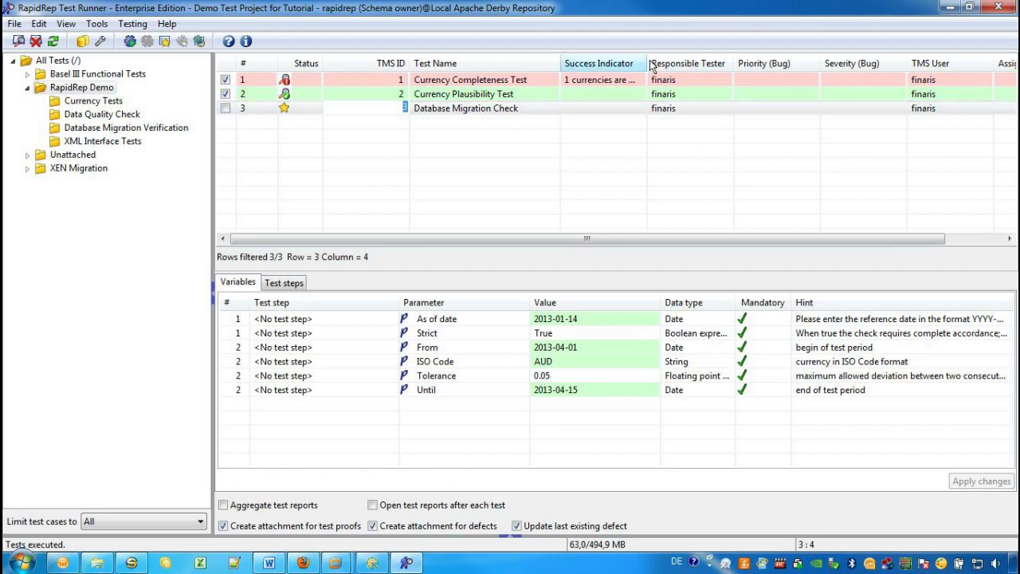
Widen the Success Indicator column and set both bug priority and bug severity of the Currency Completeness Test to 3-High.
left_click_drag(648, 65, 705, 62)
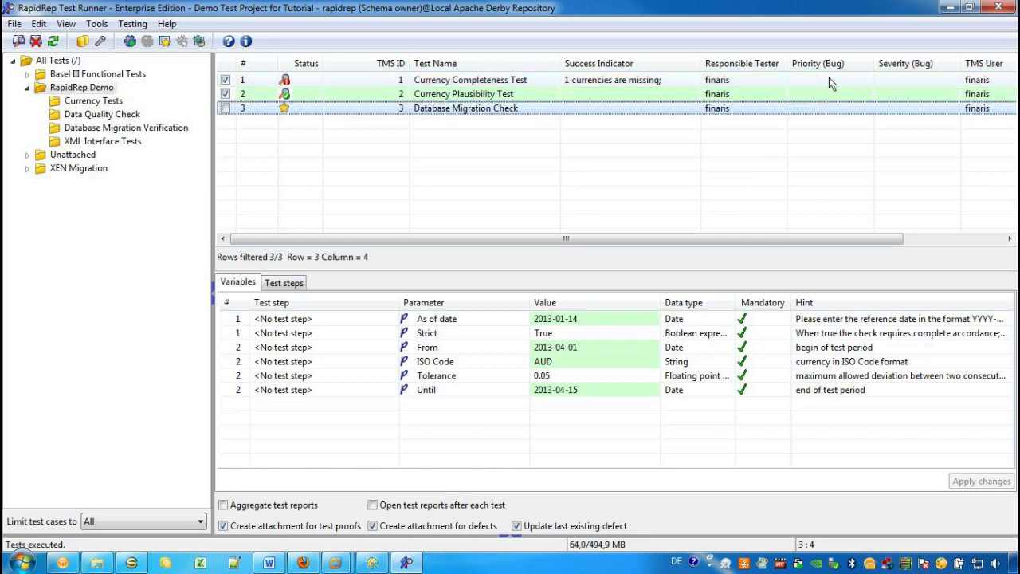
left_click(868, 79)
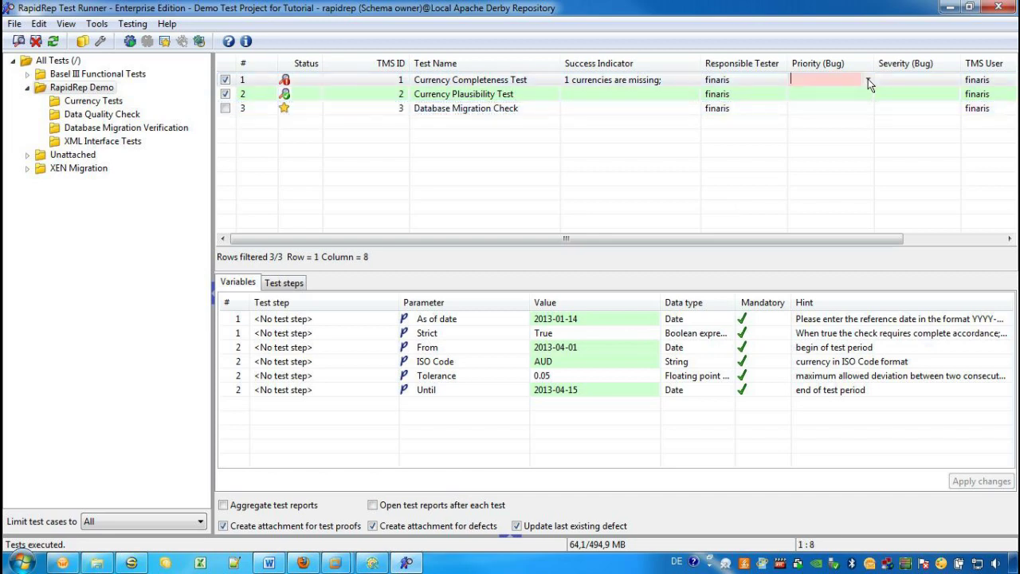
left_click(868, 79)
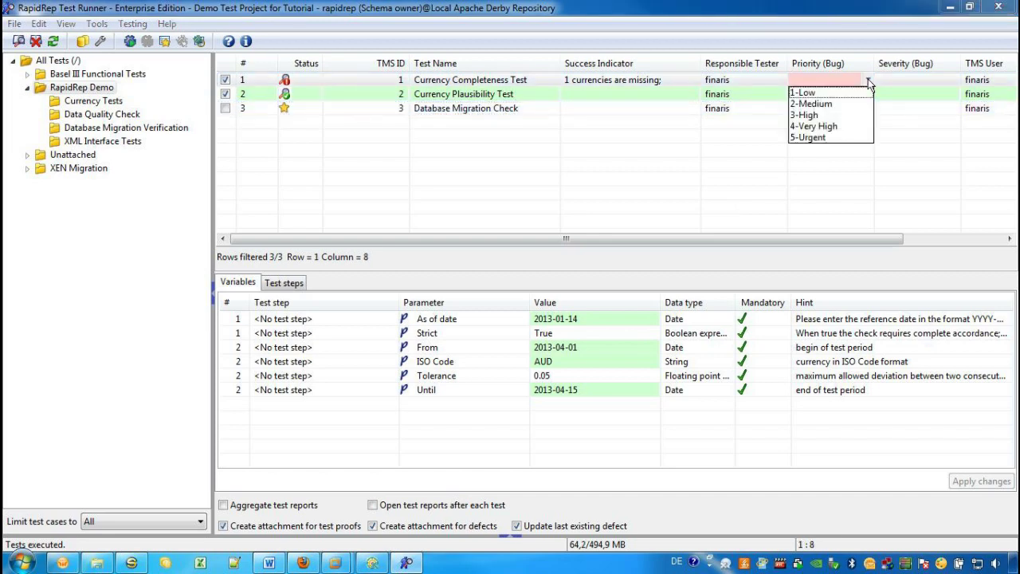
left_click(816, 116)
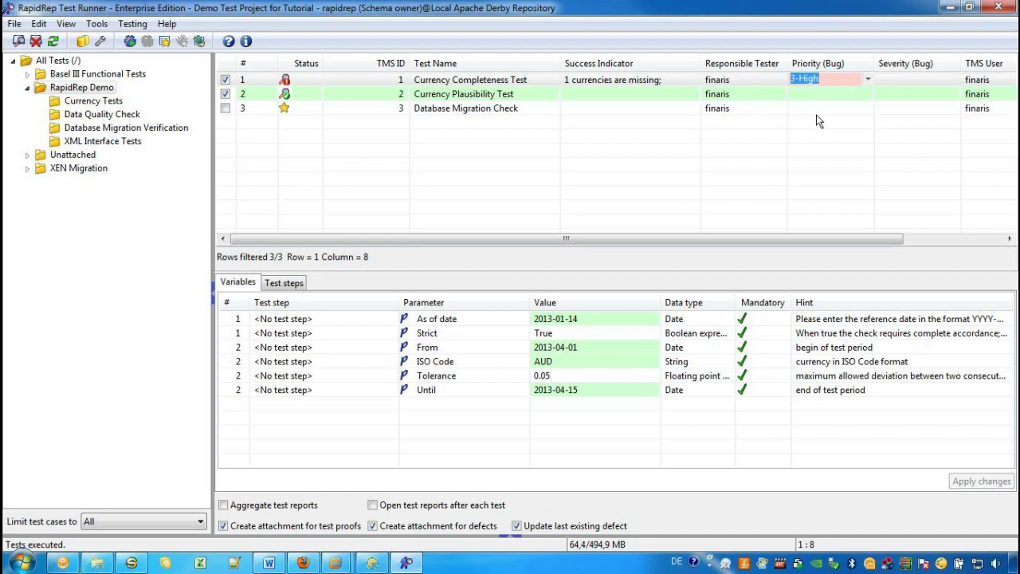
left_click(958, 83)
left_click(955, 80)
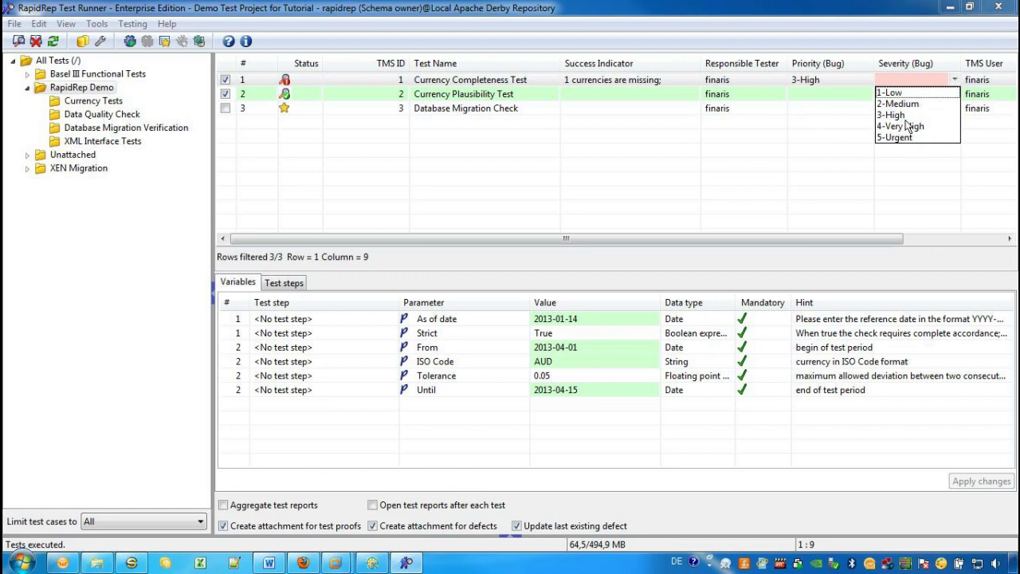
left_click(904, 121)
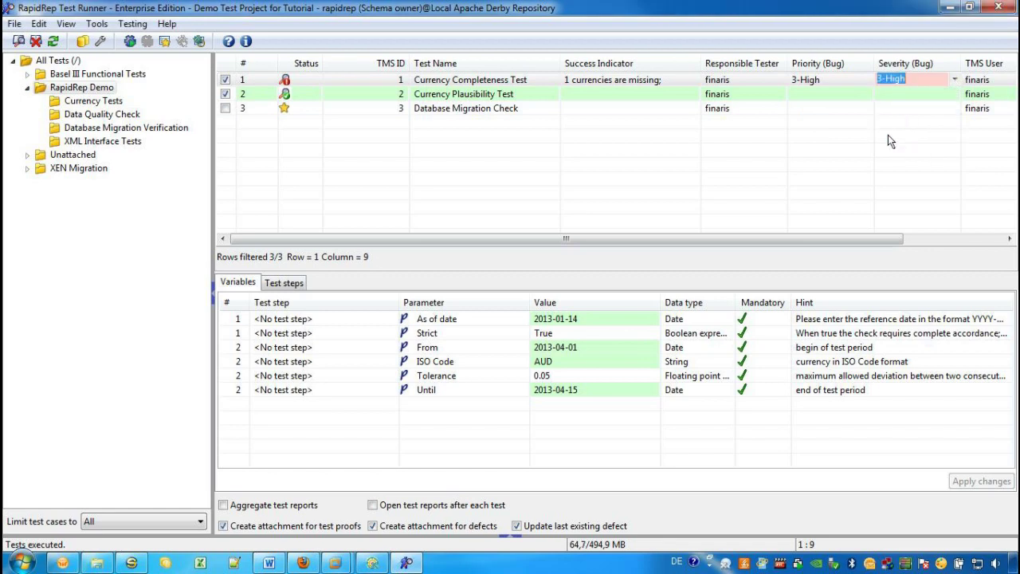
Assign the Currency Completeness Test's bug to finaris and create all test proofs and defects for the selected currency tests.
left_click_drag(851, 239, 973, 250)
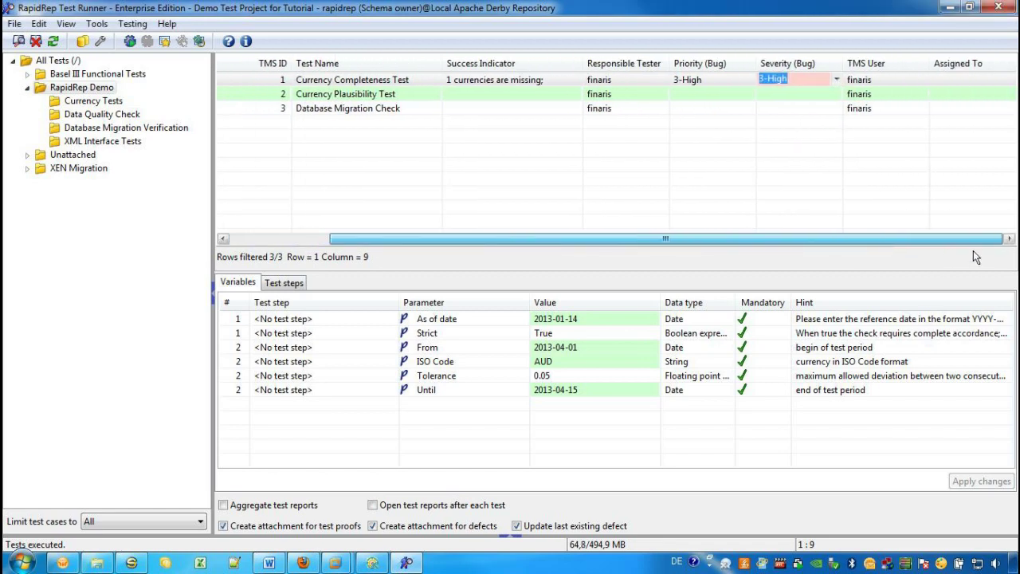
left_click(1006, 81)
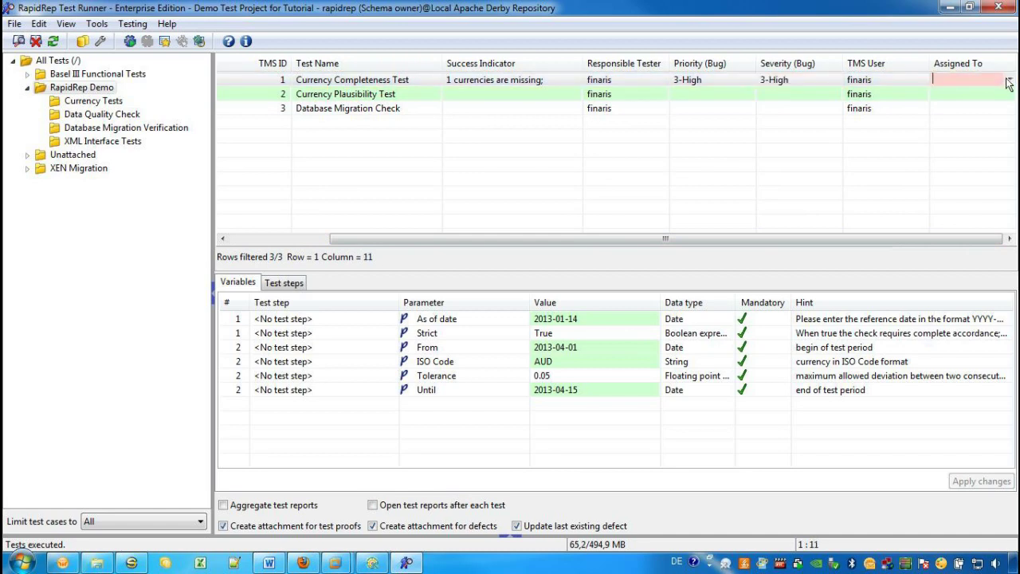
left_click(1009, 82)
left_click(985, 93)
left_click_drag(806, 235, 530, 238)
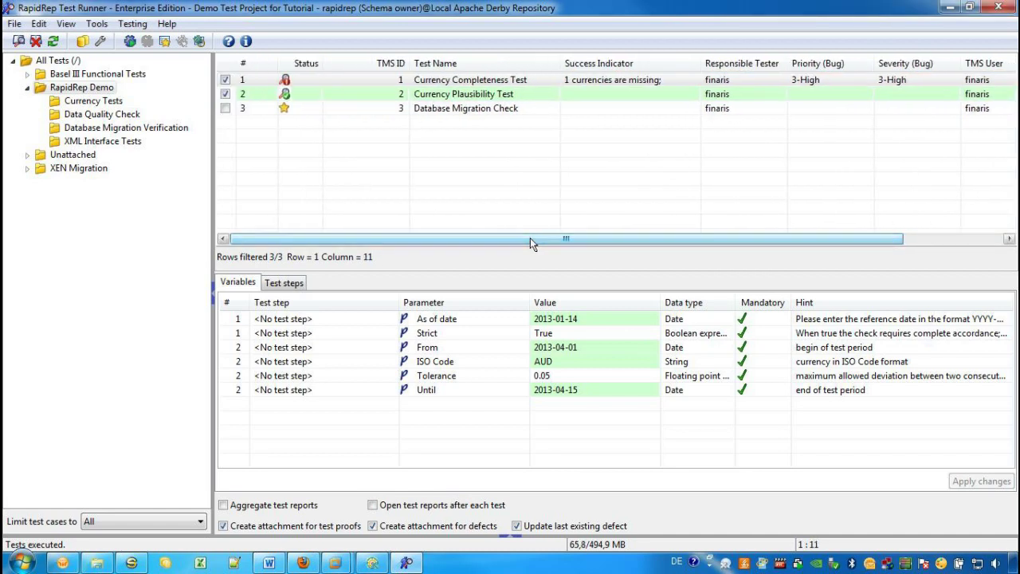
right_click(360, 93)
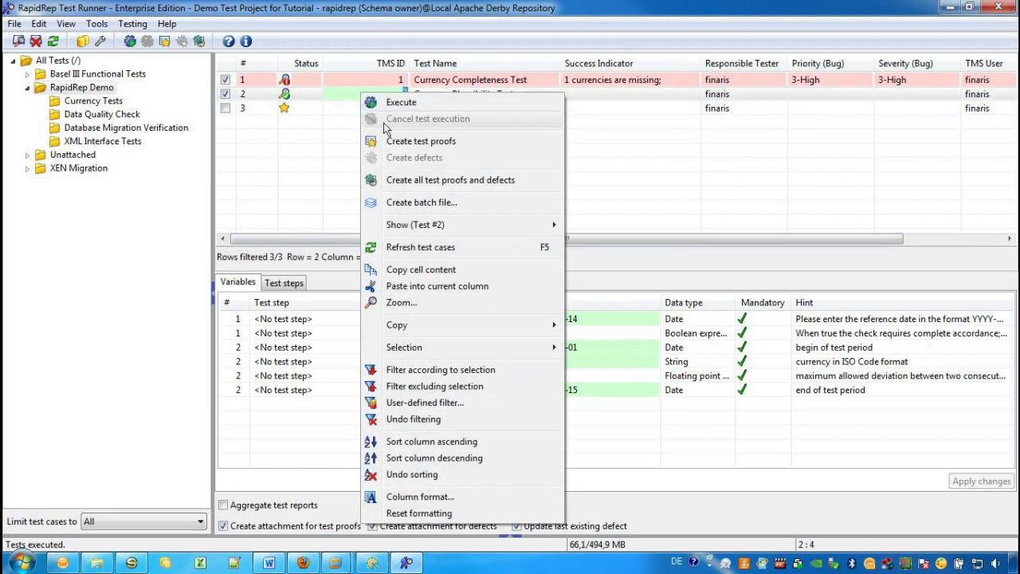
left_click(450, 182)
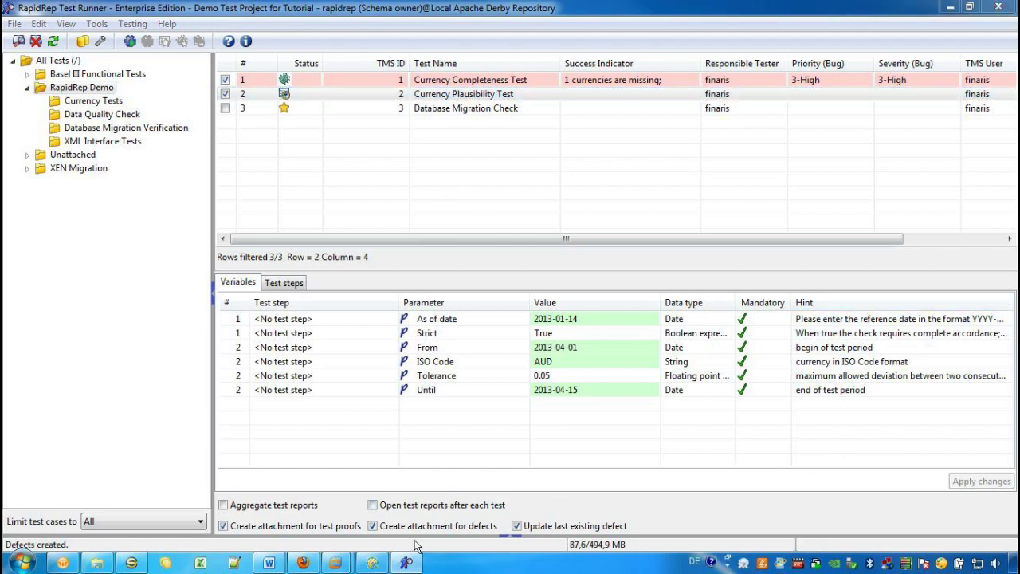
Switch to HP Application Lifecycle Management and inspect the latest Currency Completeness Test run in the Test Lab, including its attachment.
left_click(374, 564)
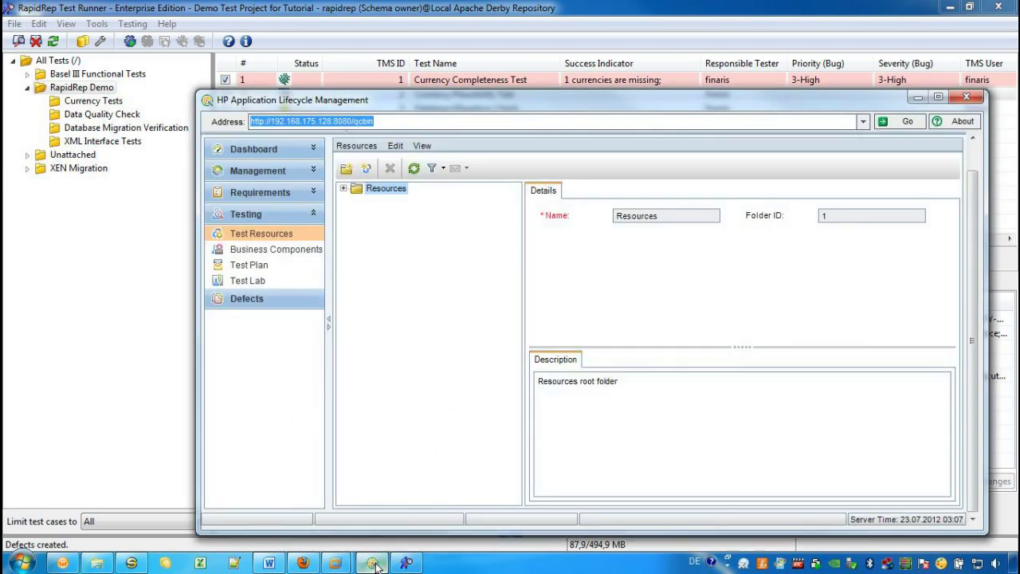
left_click(256, 285)
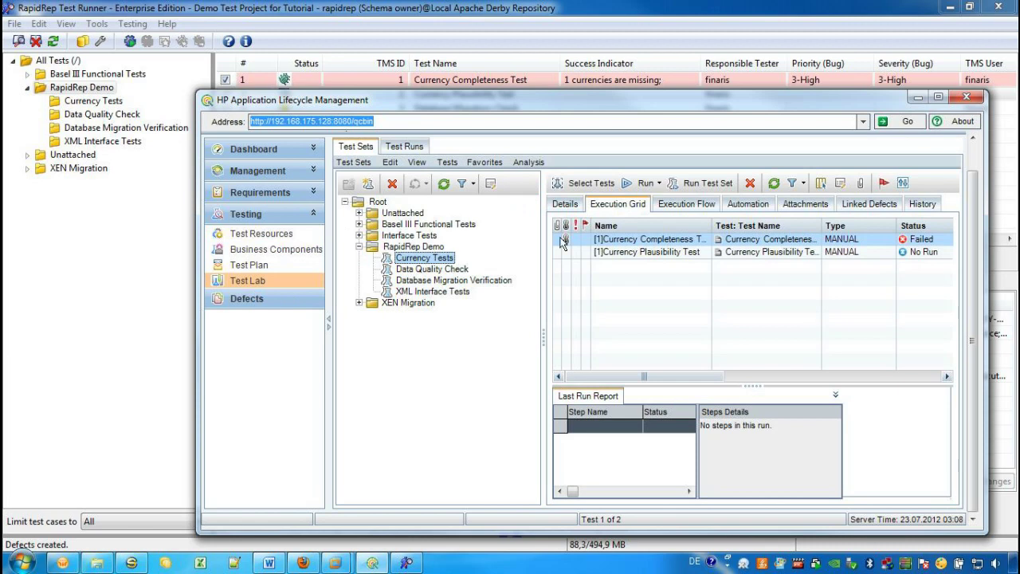
double_click(640, 243)
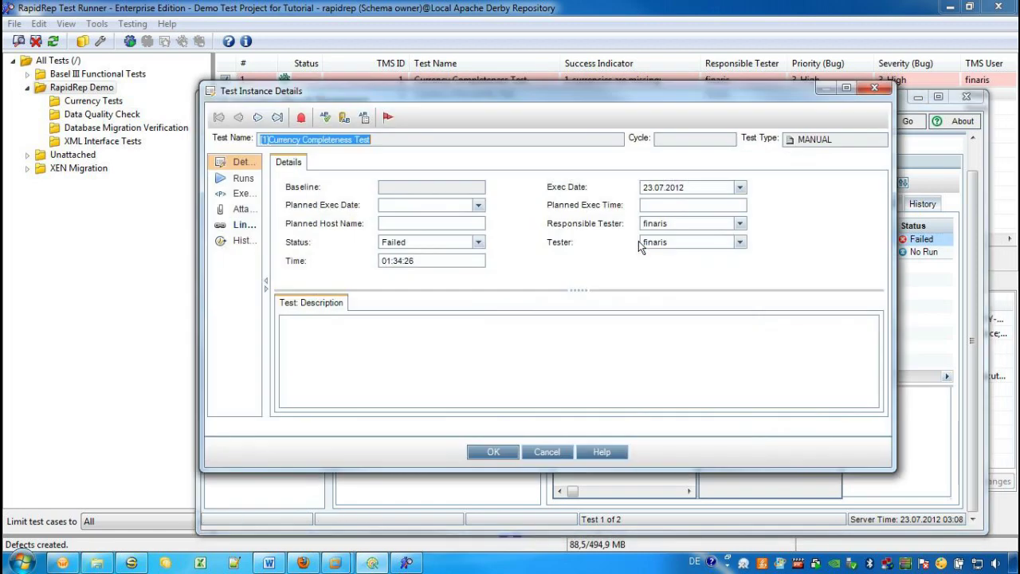
left_click(240, 180)
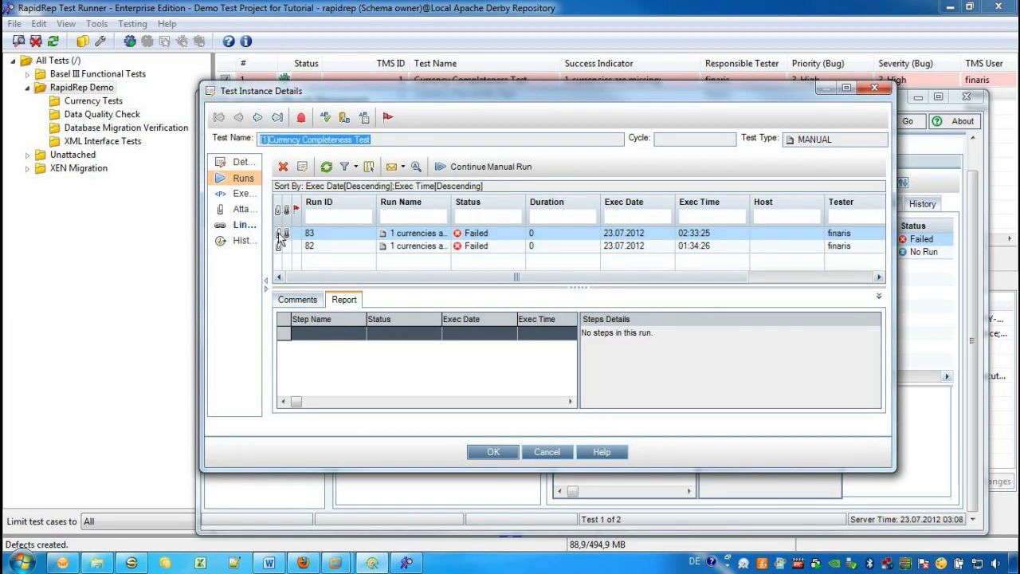
double_click(281, 237)
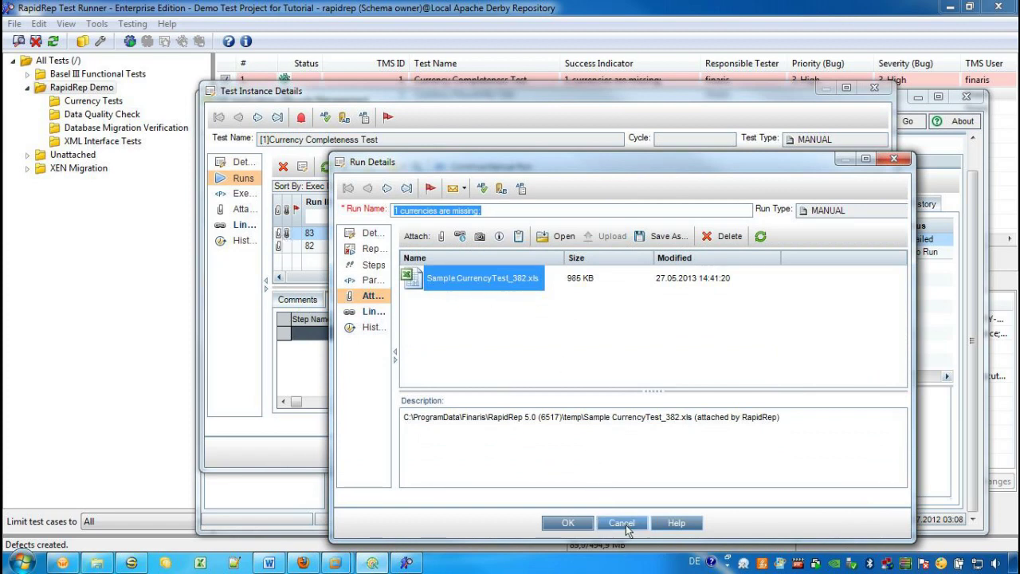
left_click(623, 523)
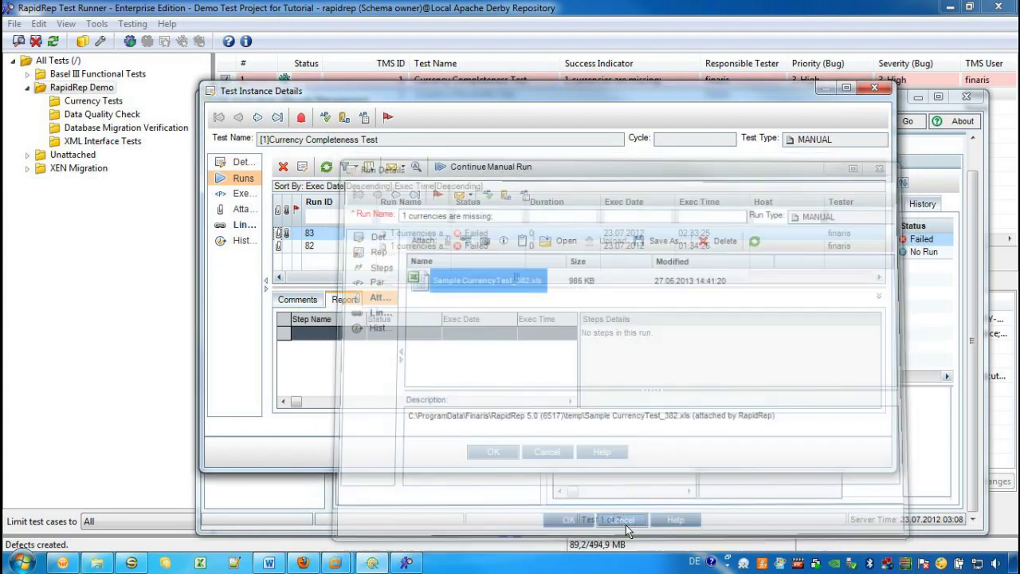
left_click(542, 453)
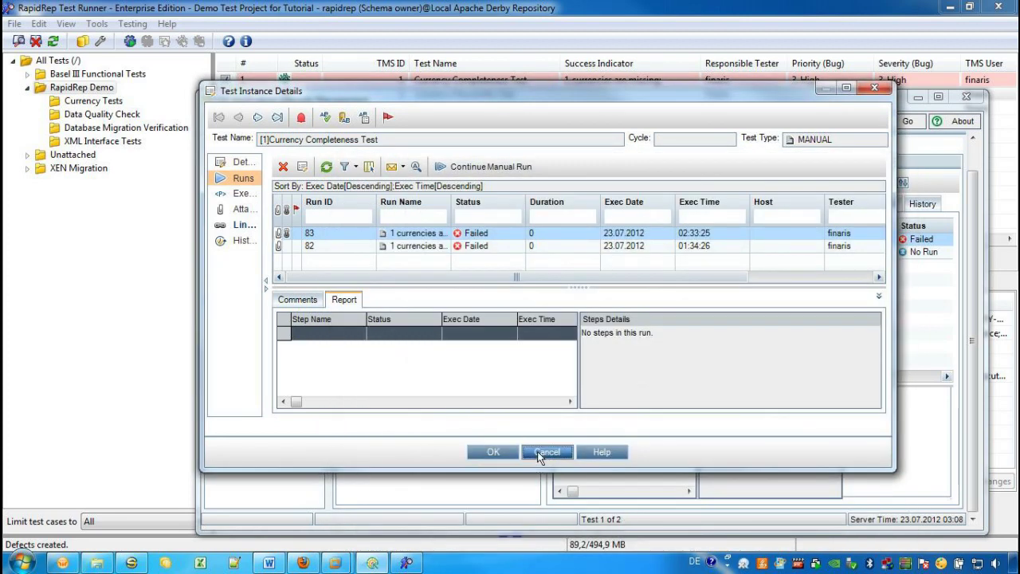
Refresh the defects list in HP Application Lifecycle Management and inspect the missing-currency defect assigned to finaris.
left_click(255, 300)
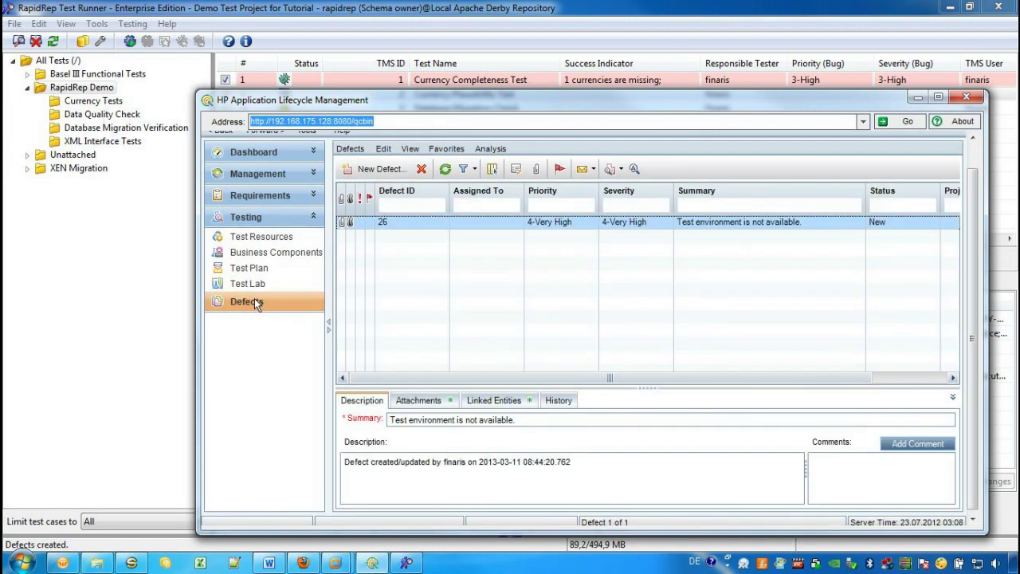
left_click(445, 169)
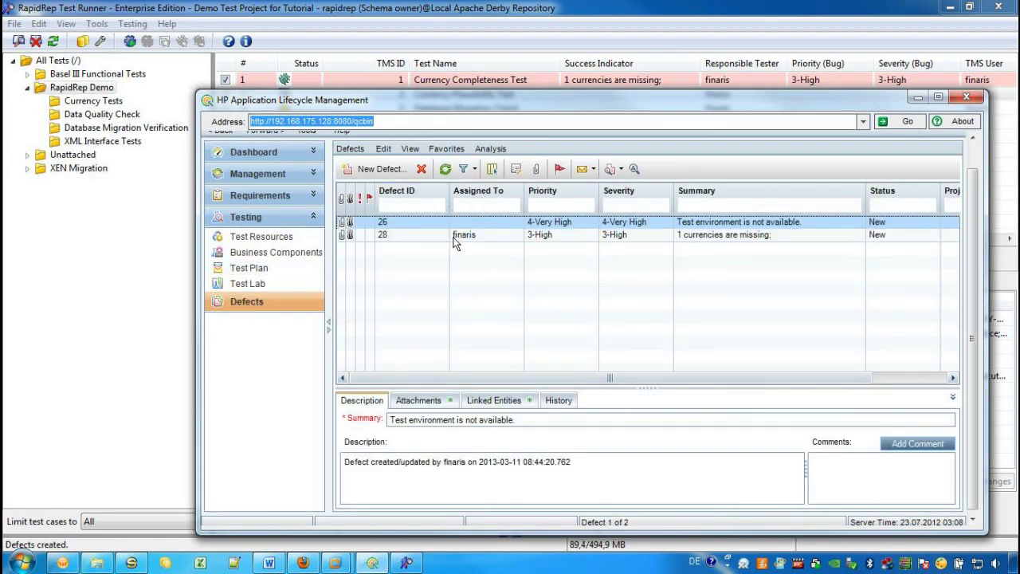
left_click(471, 237)
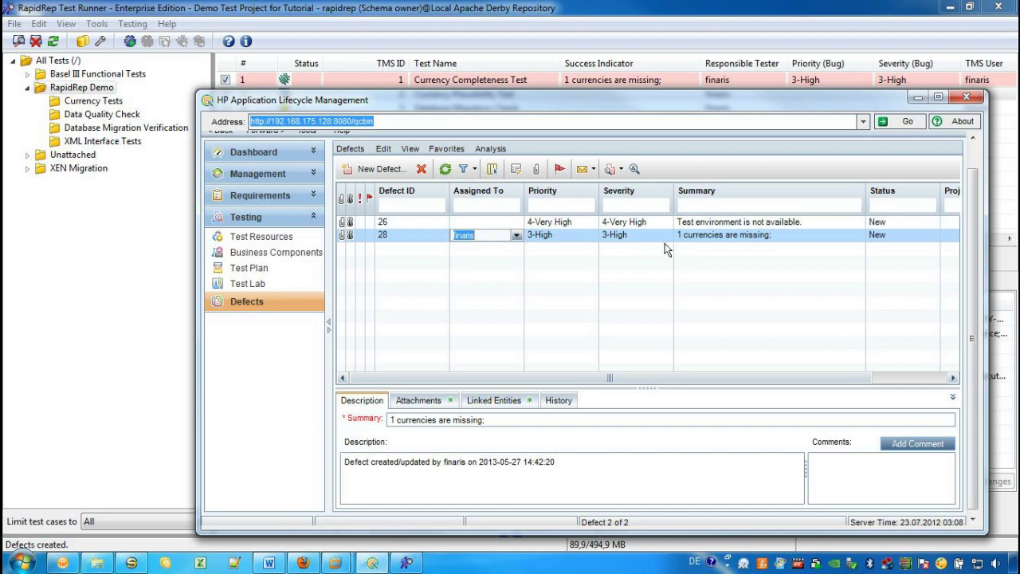
Return to RapidRep Test Runner and save a batch file for the selected currency tests as Demo Test Project for Tutorial_Batch.bat in the export folder.
left_click(576, 82)
left_click(918, 97)
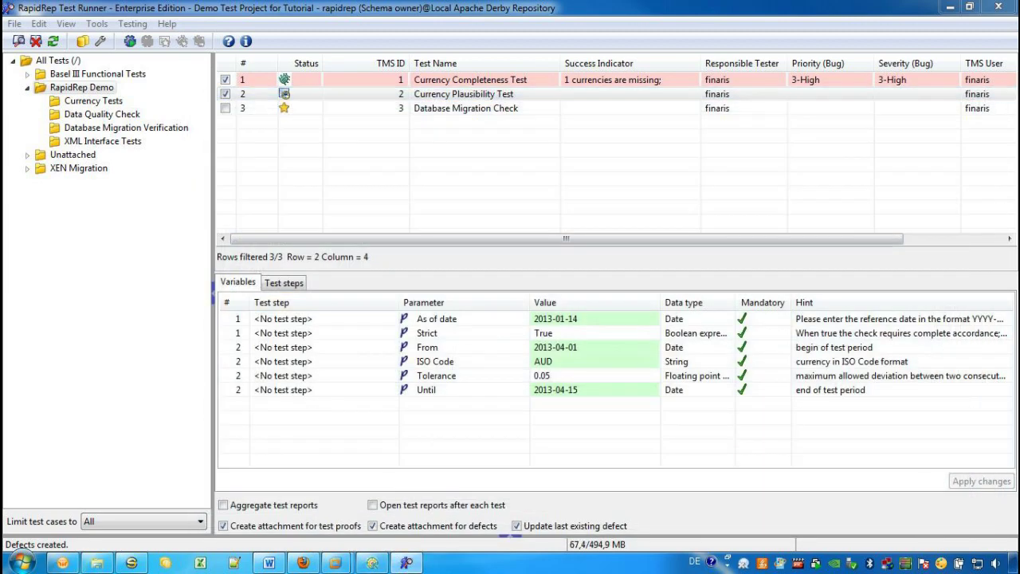
left_click(592, 97)
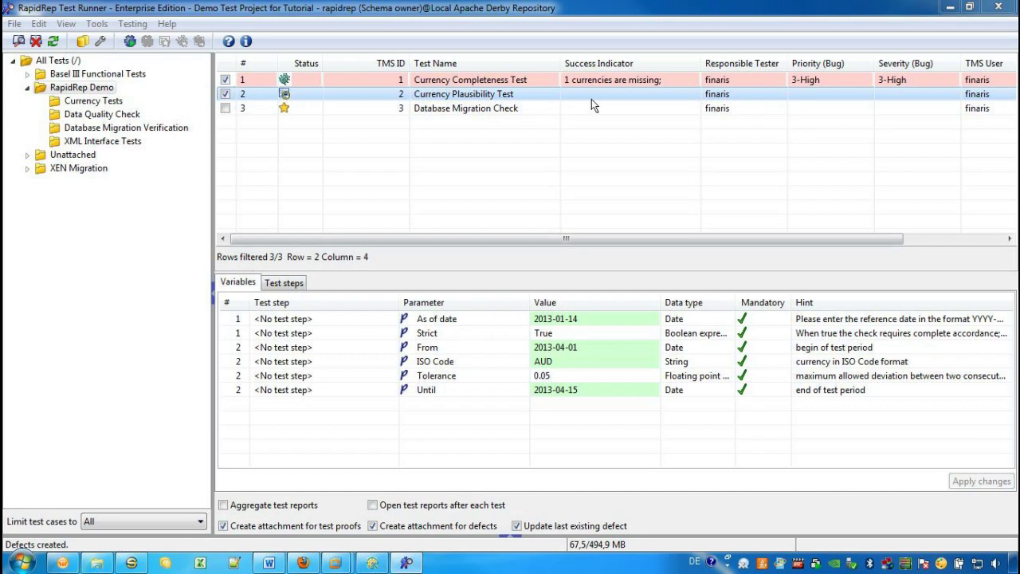
right_click(342, 93)
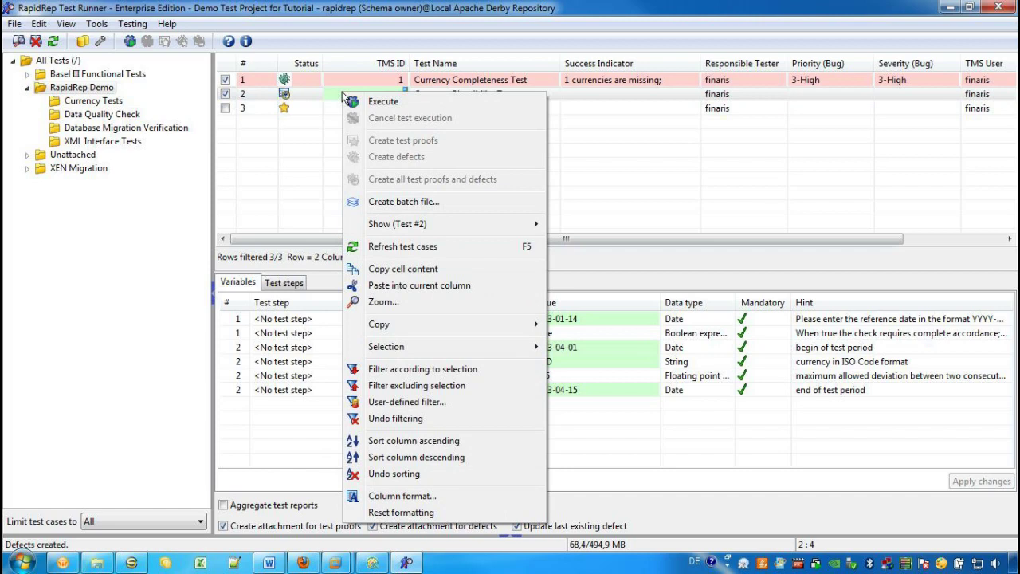
left_click(399, 203)
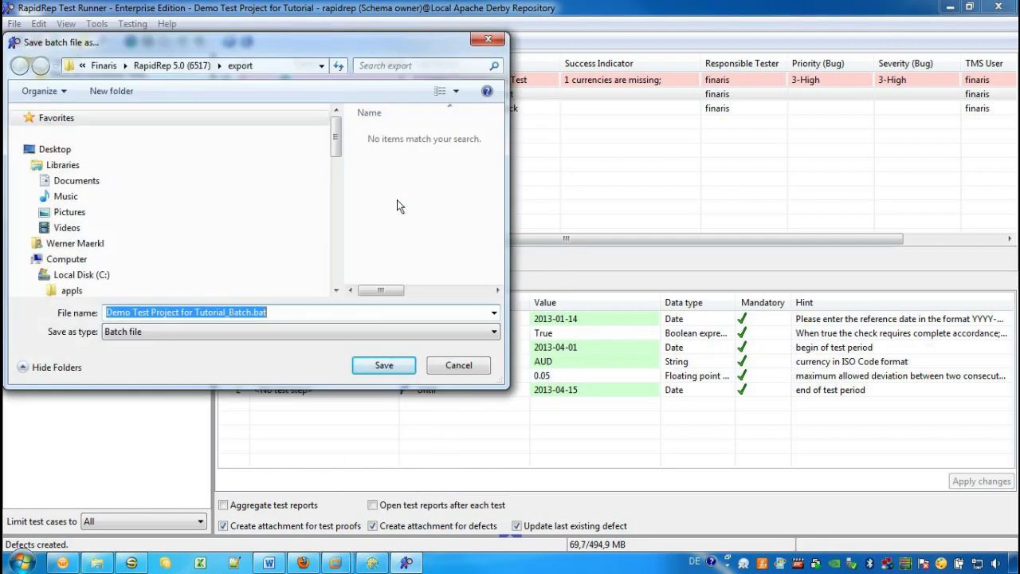
left_click(371, 367)
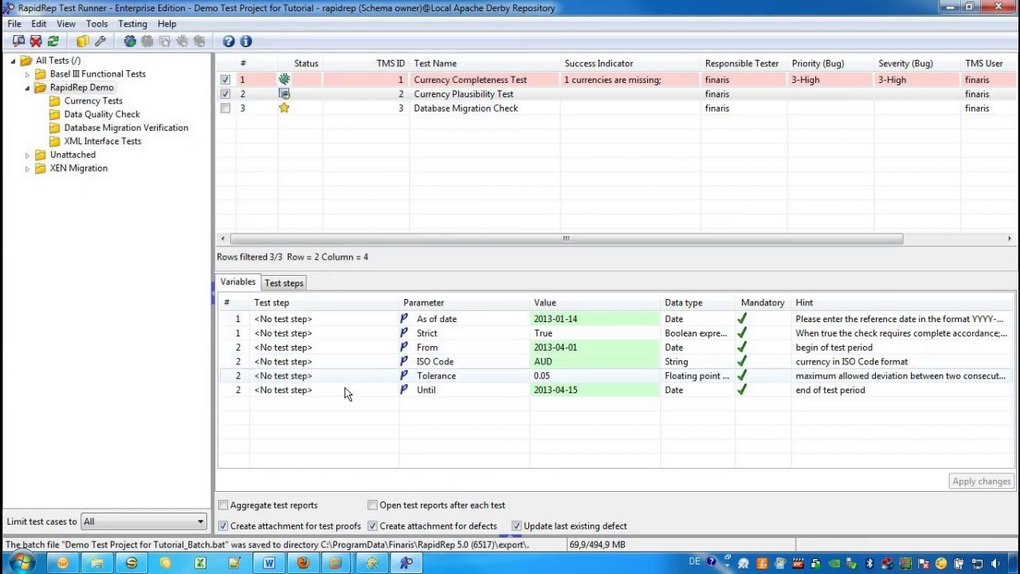
Open Demo Test Project for Tutorial_Batch.bat from the export folder in Notepad++, review its script, and return to RapidRep Test Runner.
left_click(96, 563)
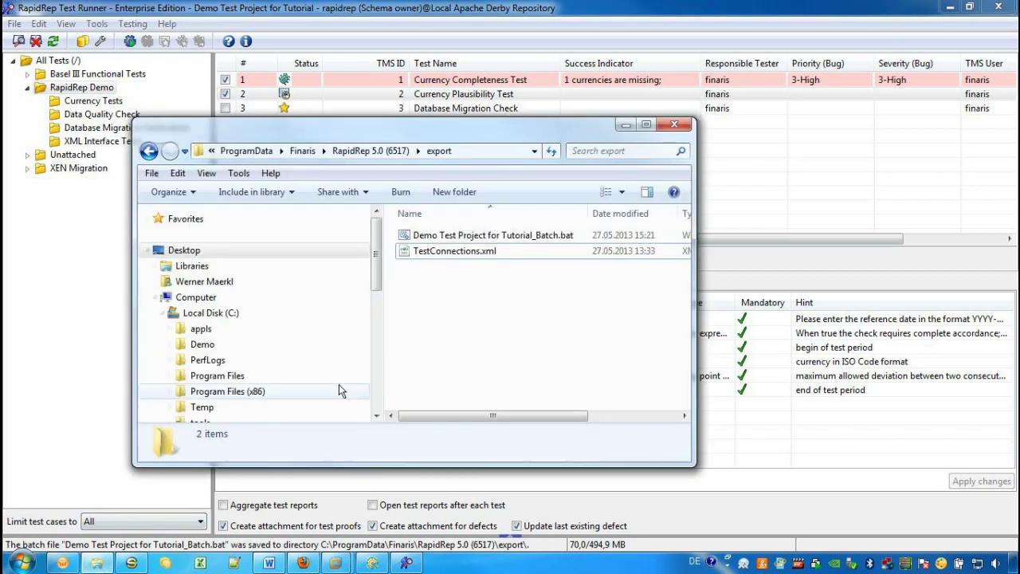
right_click(448, 237)
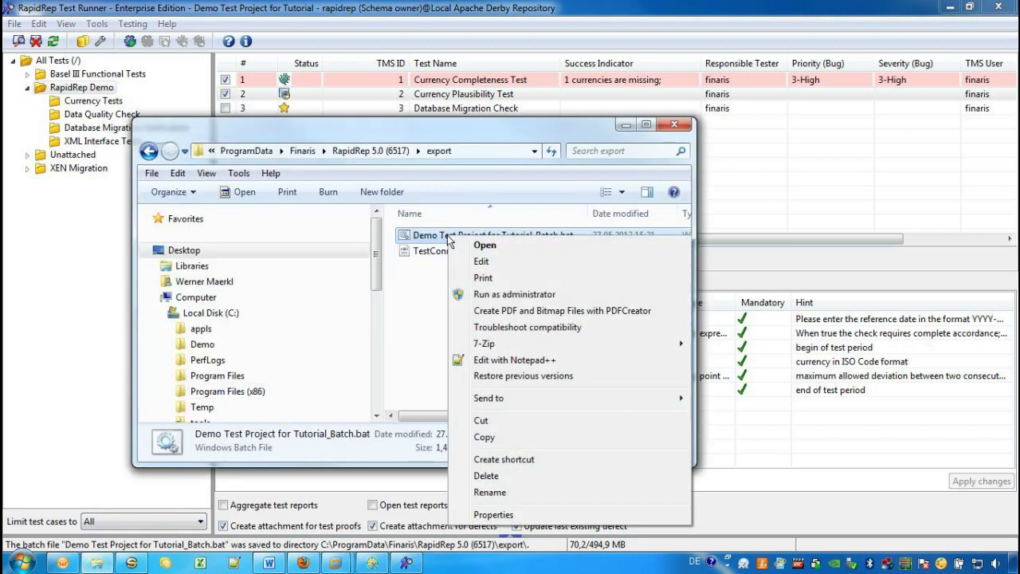
left_click(481, 358)
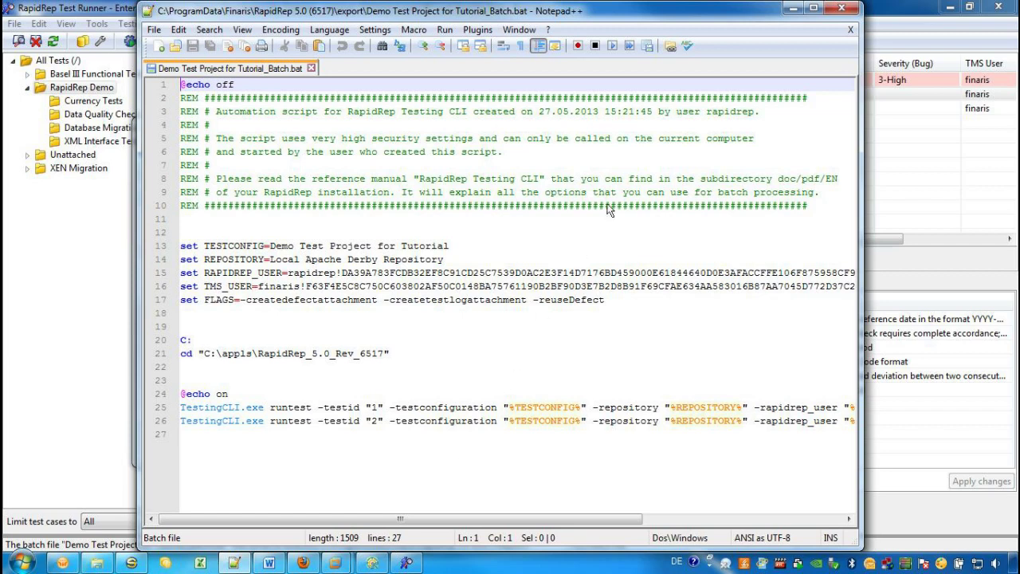
left_click(793, 10)
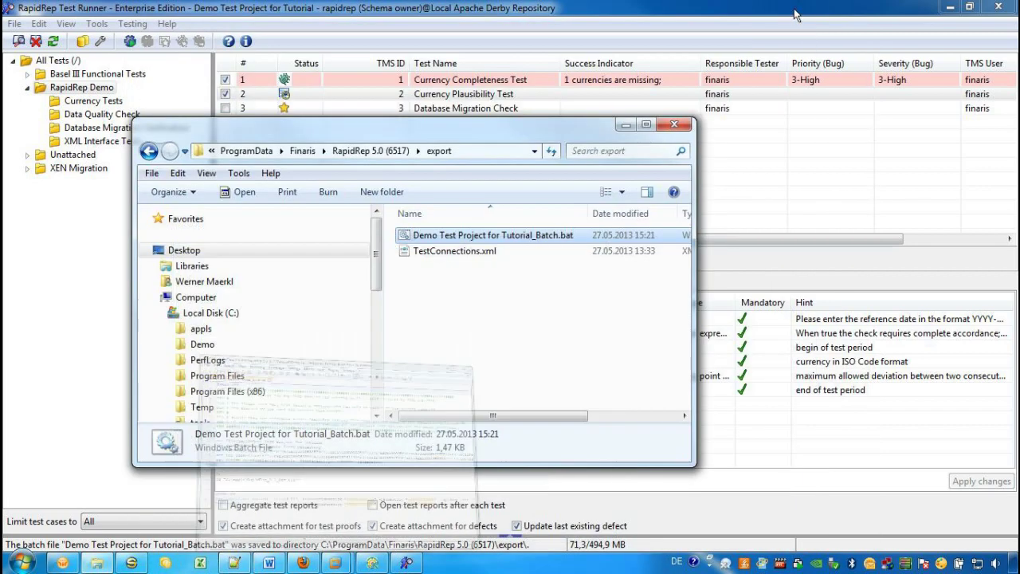
left_click(626, 124)
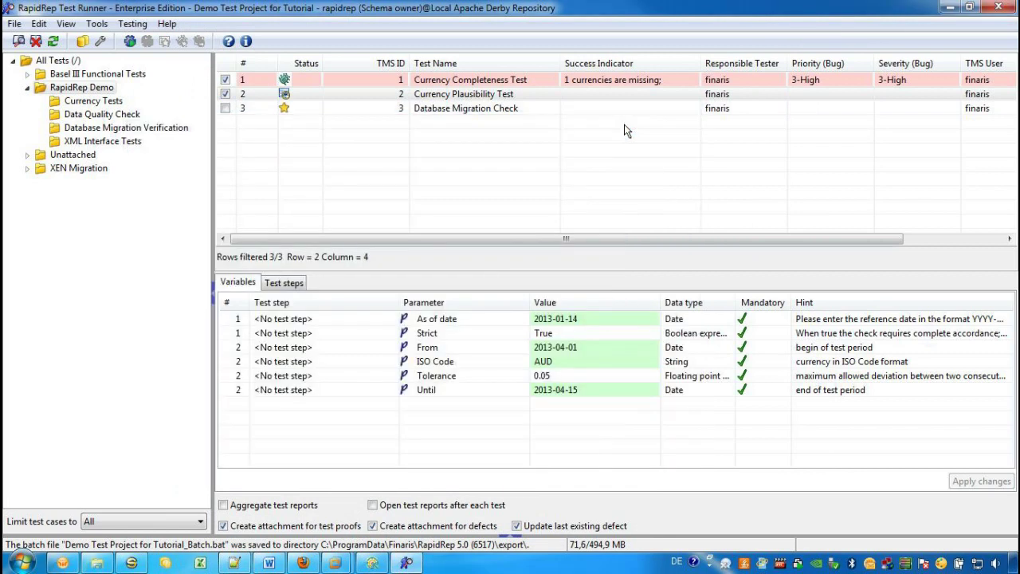